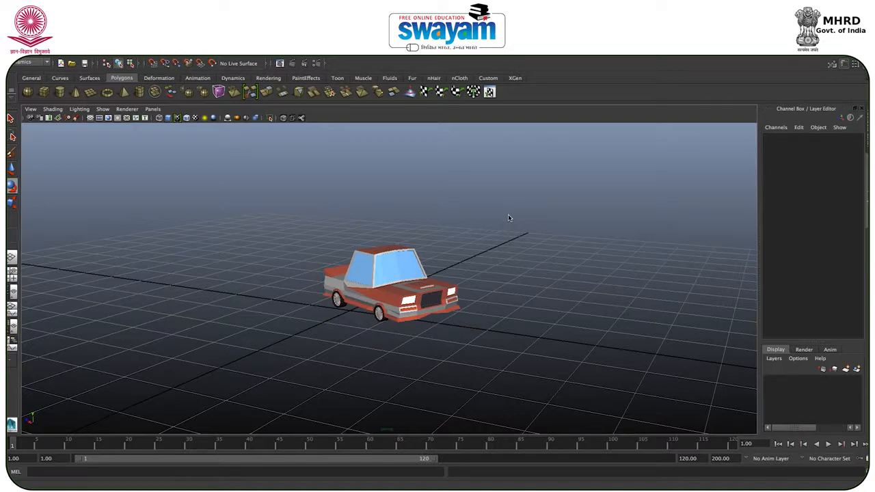
key(e)
drag(485, 223, 267, 401)
key(w)
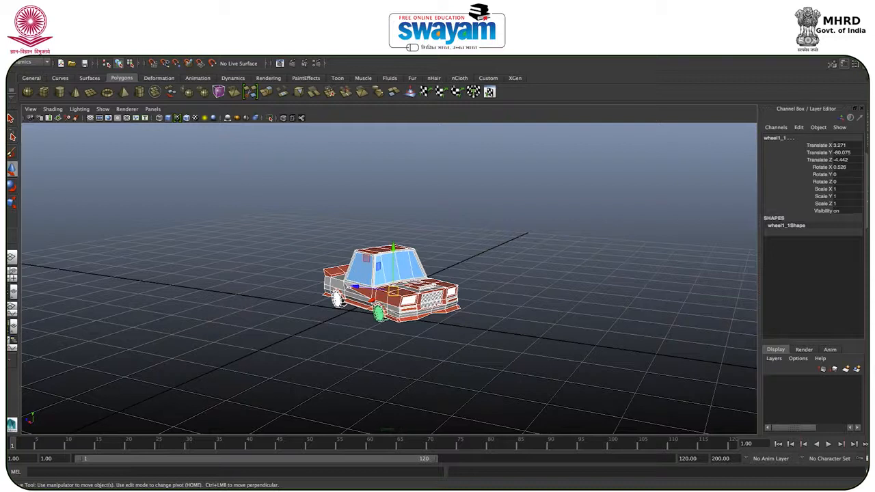
click(524, 198)
drag(525, 198, 271, 349)
click(458, 352)
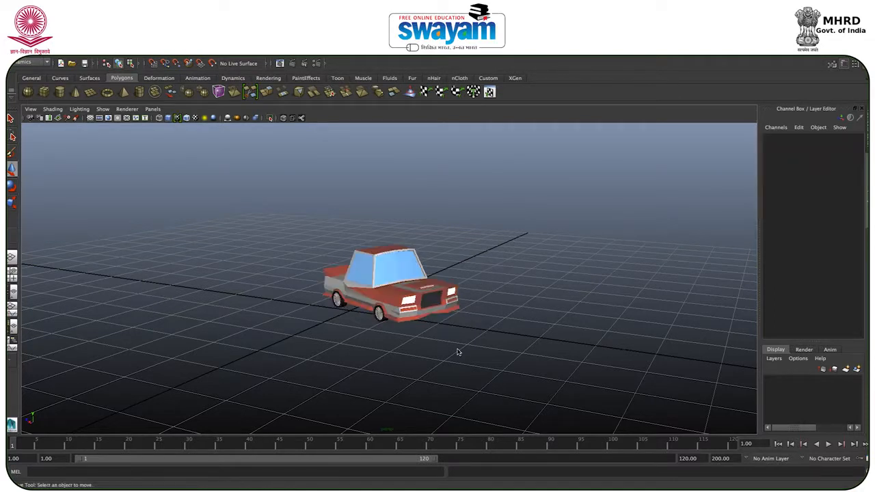
Step: Switch to the Polygons menu set and choose Maya Software as the renderer in the render settings
click(27, 62)
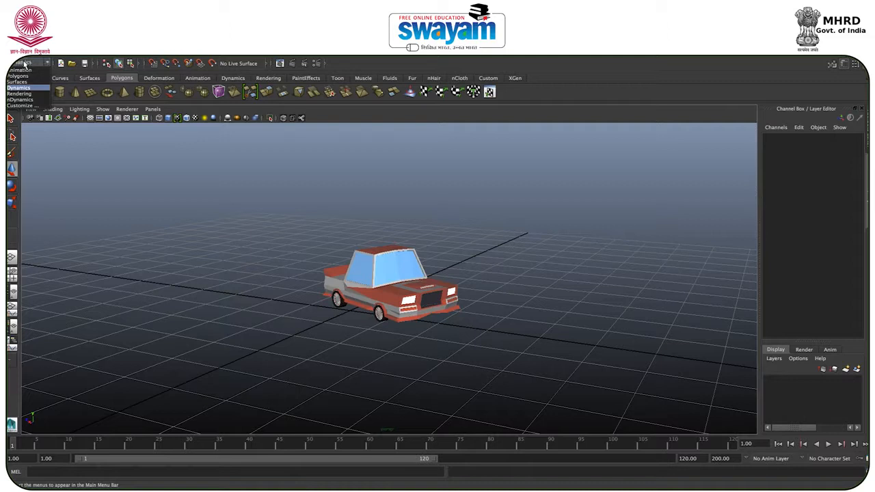
click(19, 76)
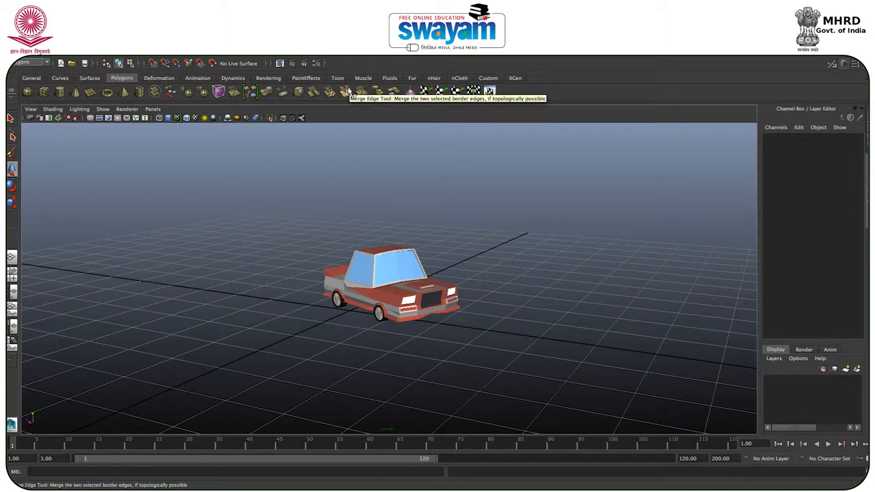
click(316, 64)
click(178, 166)
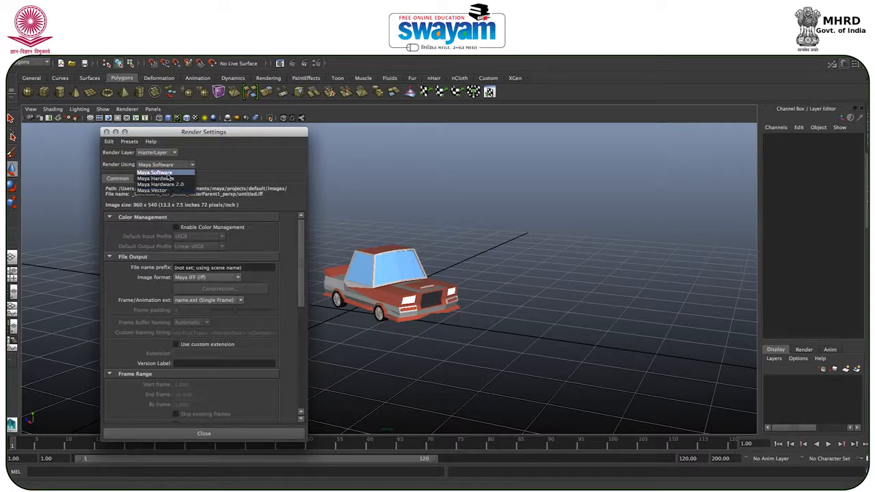
click(168, 174)
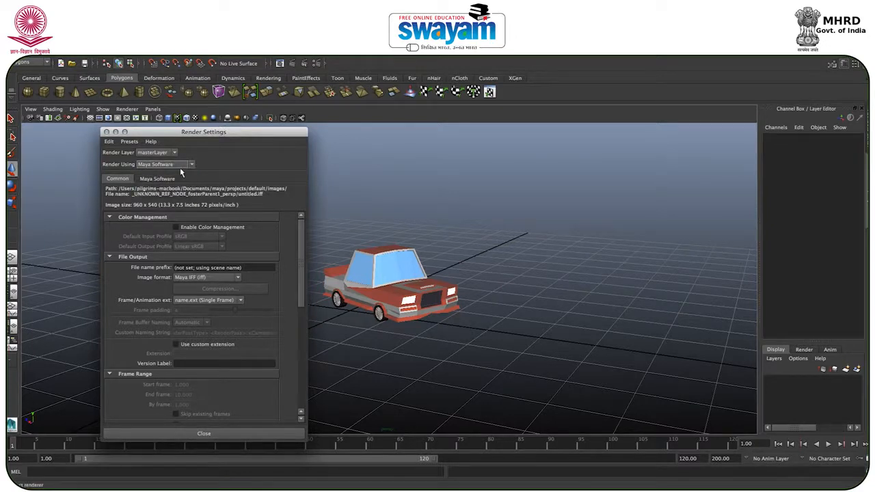
click(106, 132)
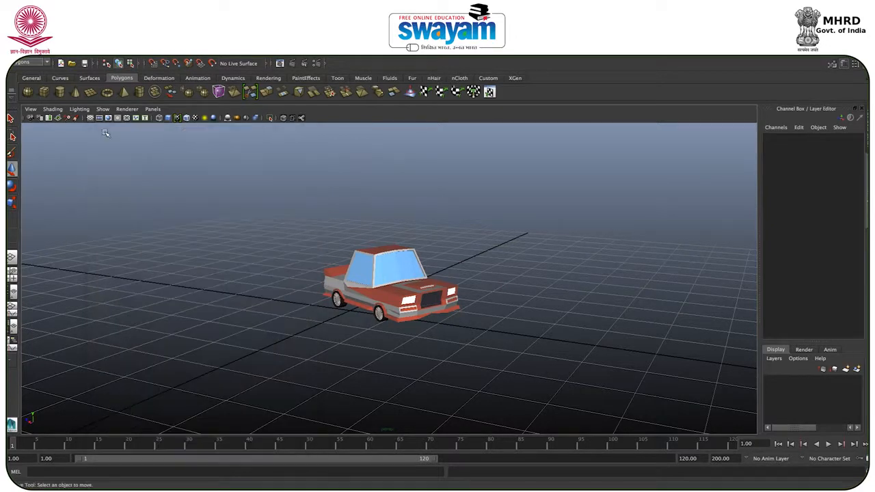
drag(483, 190, 258, 443)
click(257, 220)
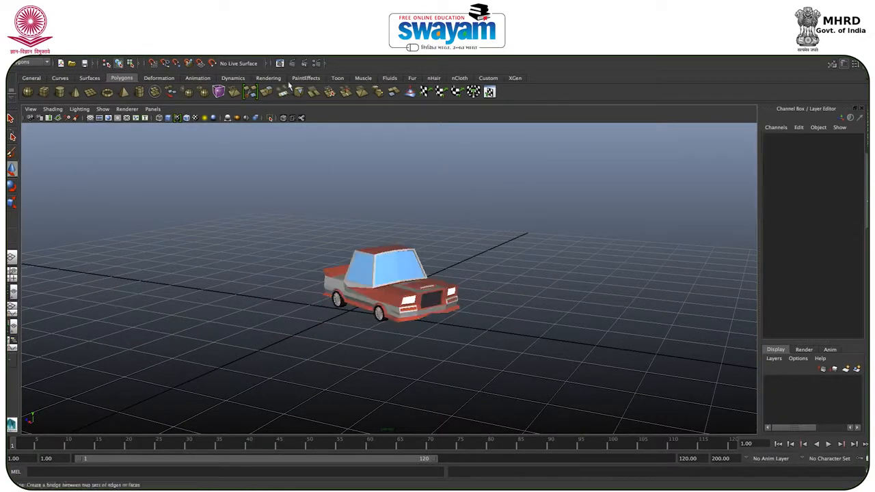
Step: Bring up the Plug-in Manager and enlarge its window to show more of the list
click(187, 43)
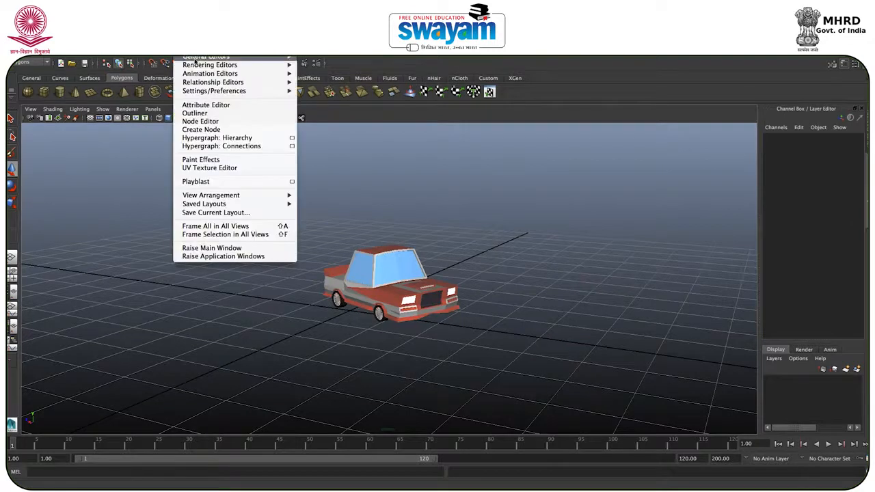
mouse_move(203, 93)
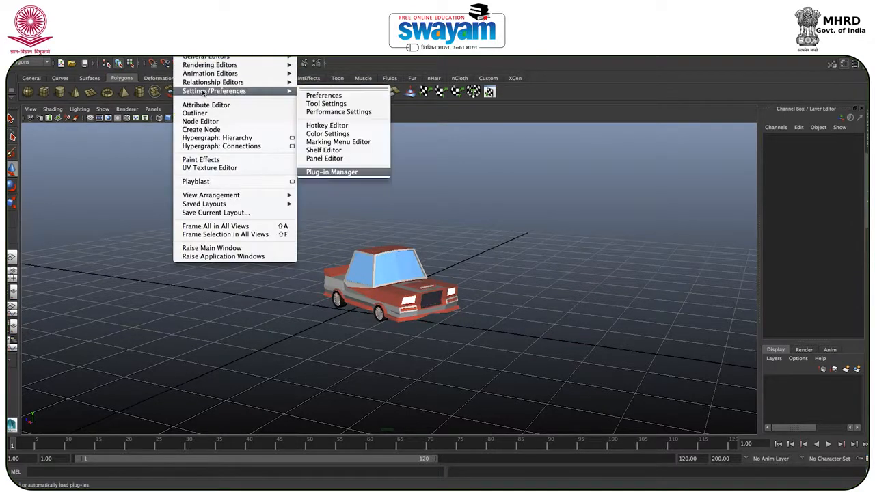
click(331, 173)
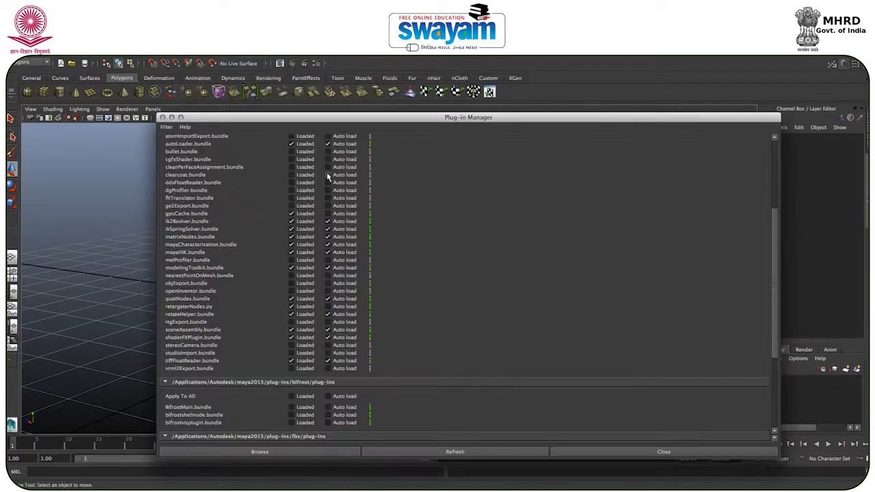
drag(278, 119, 201, 67)
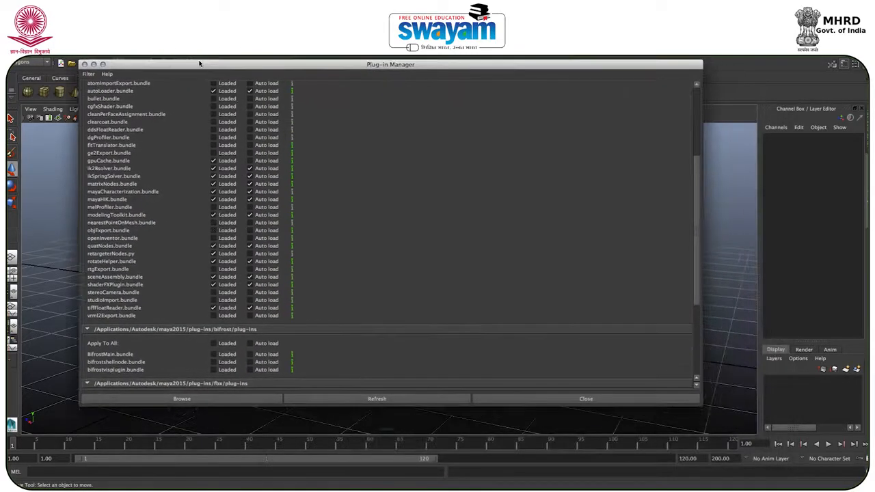
drag(700, 404, 806, 443)
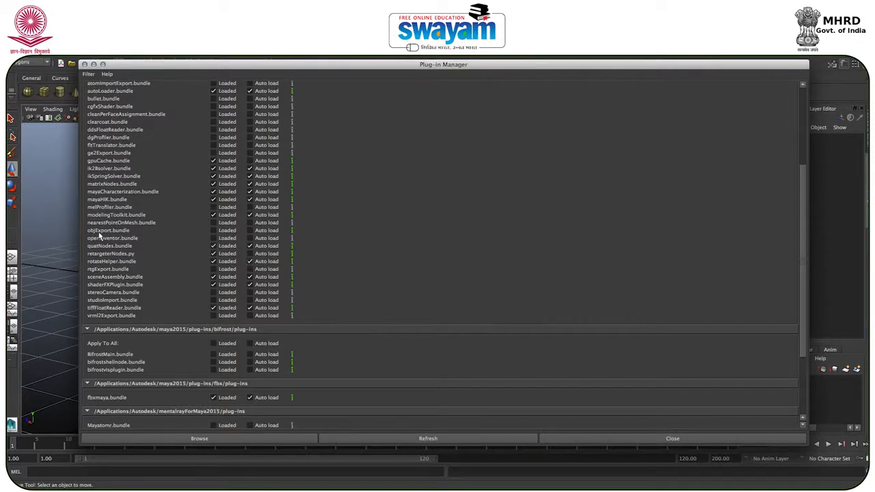
Step: Turn on Loaded and Auto load for objExport.bundle and for all plug-ins in the bifrost and xgen groups
click(213, 230)
click(217, 345)
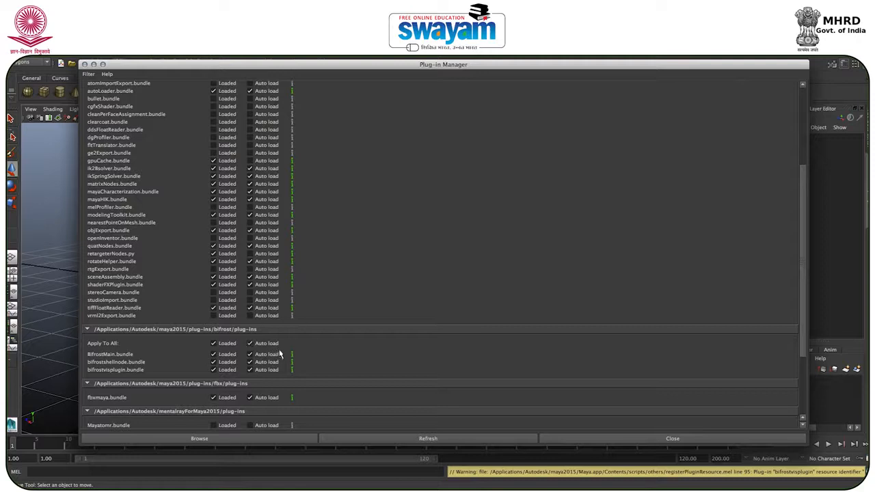
scroll(281, 350, down, 5)
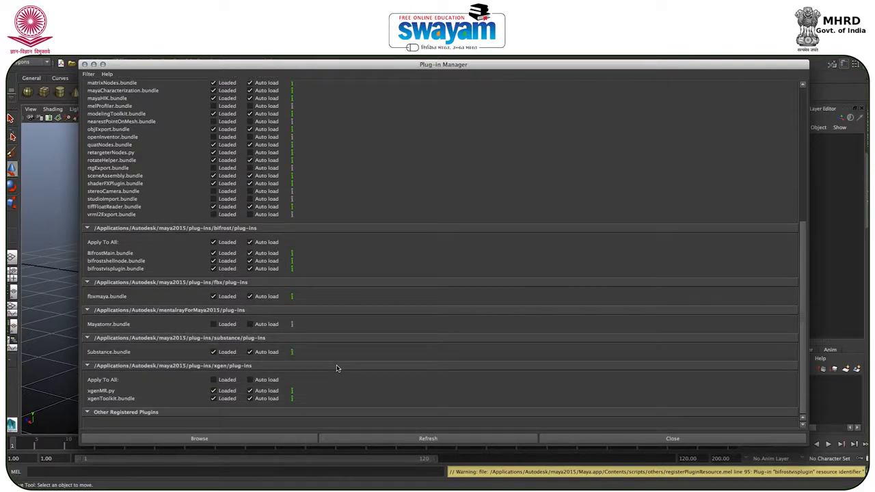
click(224, 382)
click(254, 381)
Step: Review the enabled plug-ins and refresh the plug-in list
scroll(144, 188, up, 3)
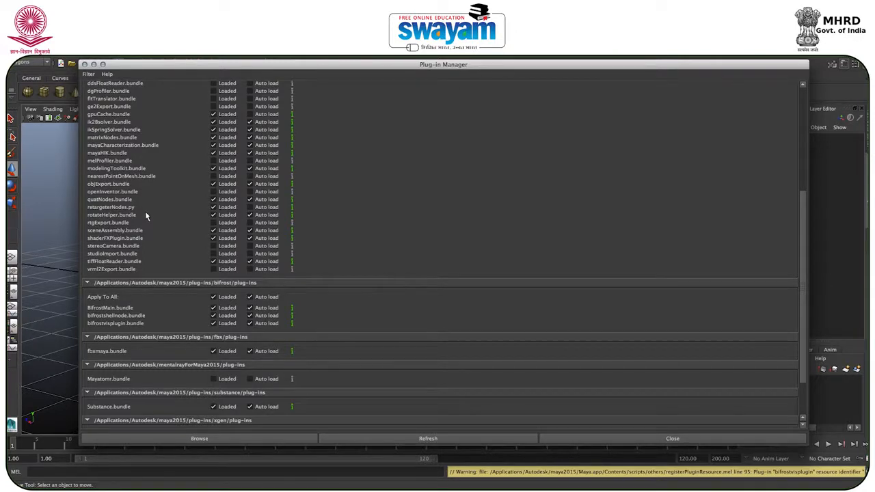
scroll(145, 216, up, 3)
scroll(145, 216, up, 5)
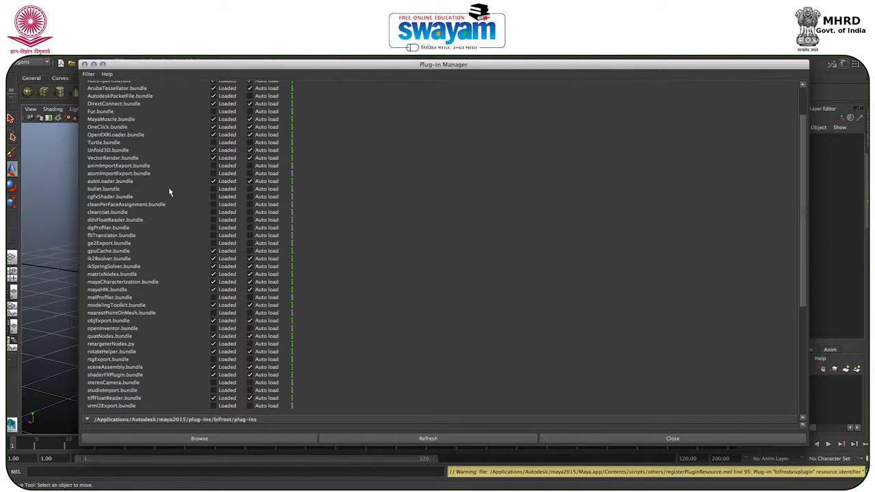
scroll(439, 336, down, 10)
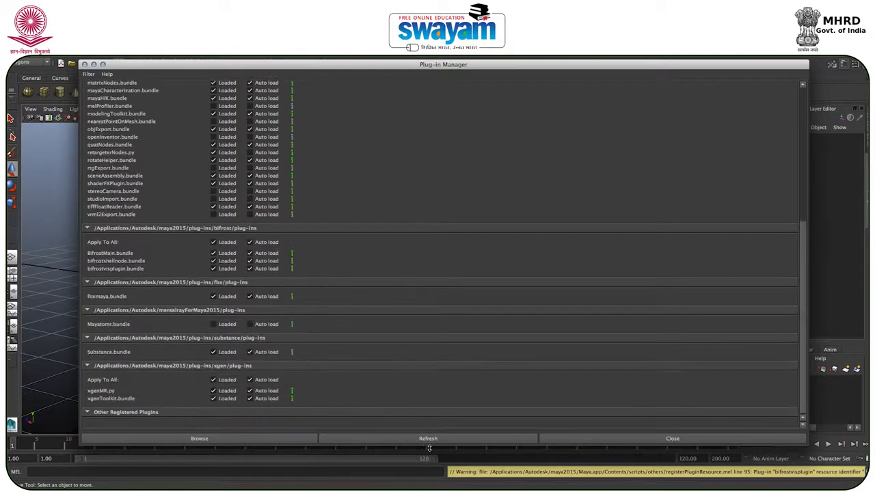
click(427, 442)
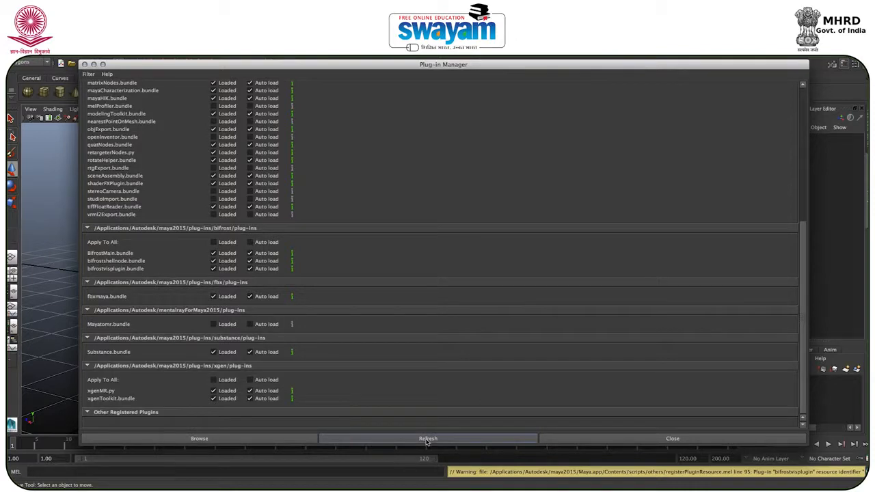
Step: Apply Loaded and Auto load to all bifrost plug-ins again and close the Plug-in Manager
click(229, 245)
click(251, 244)
scroll(335, 223, up, 4)
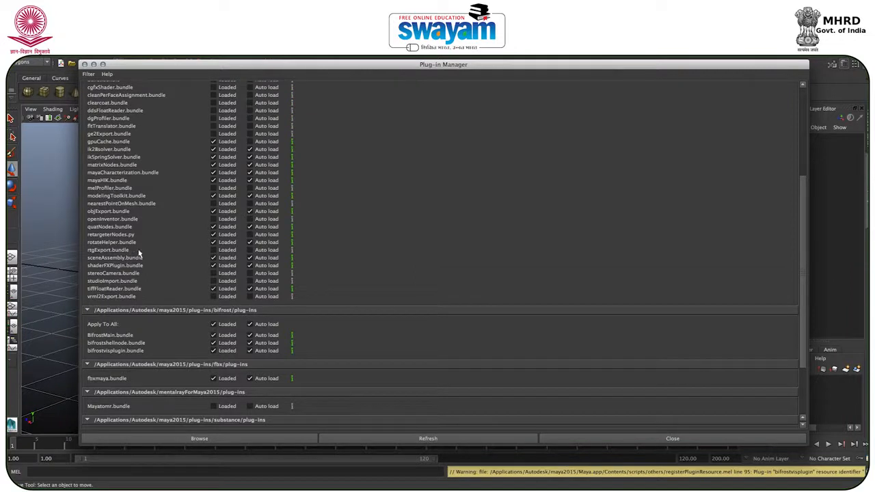
scroll(158, 254, up, 4)
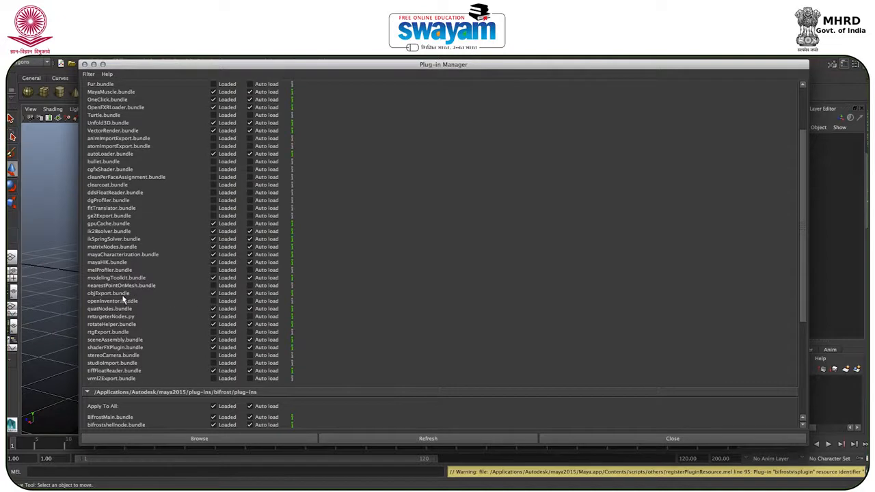
scroll(539, 342, down, 6)
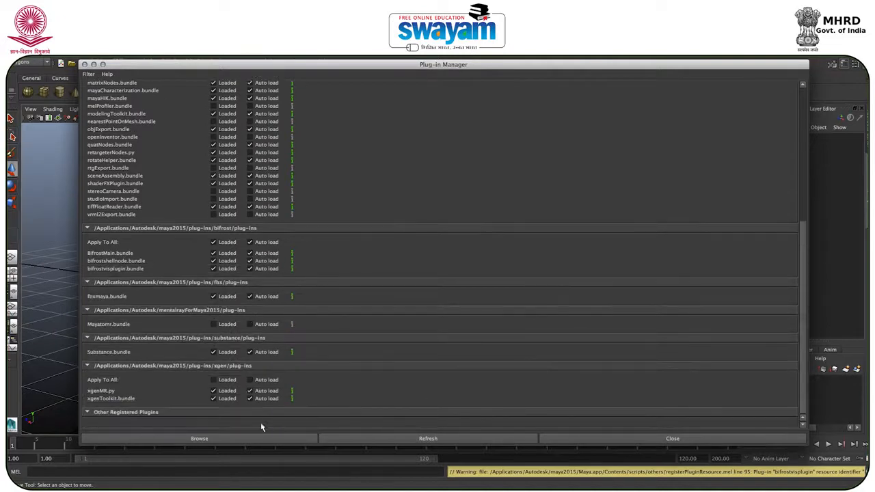
click(673, 439)
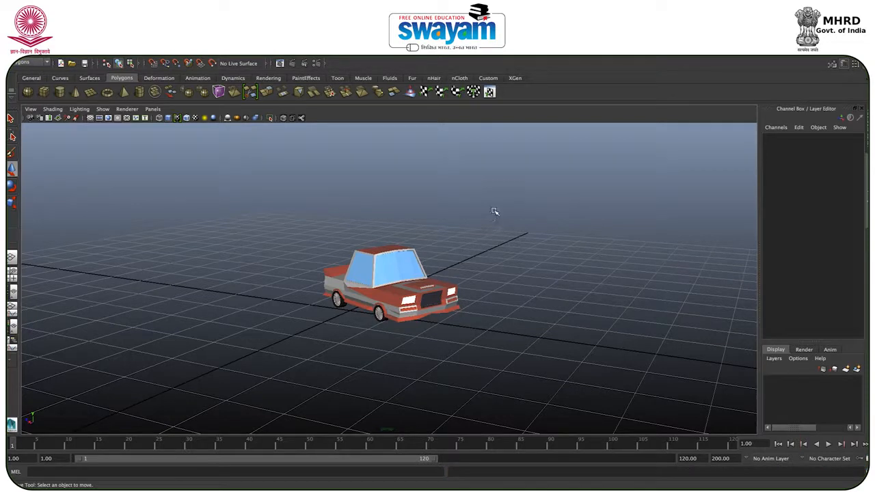
click(616, 46)
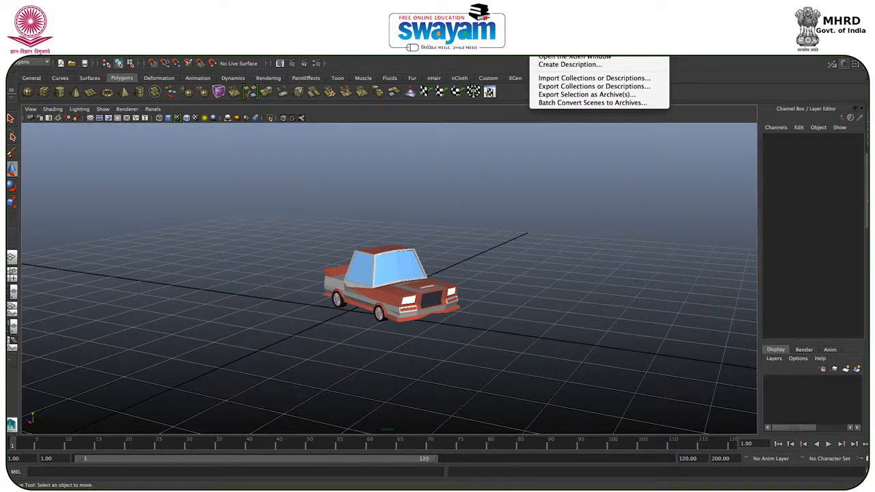
click(472, 228)
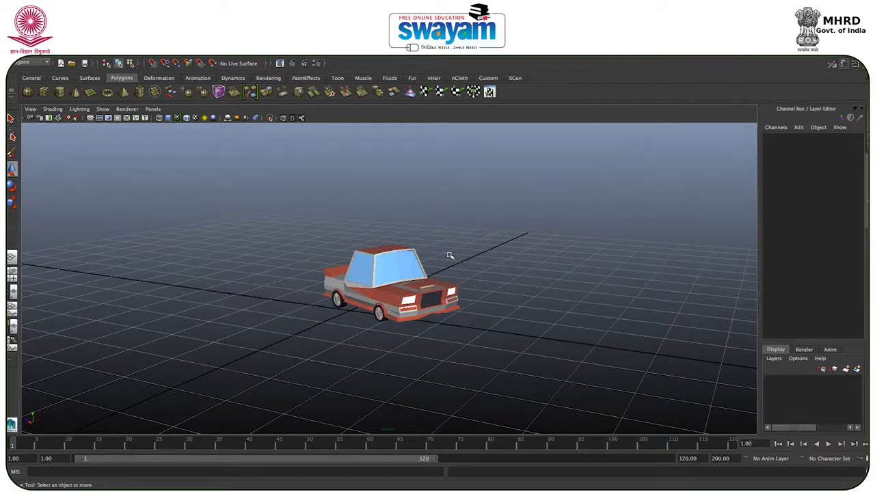
Step: Select all parts of the car and group them
drag(468, 221, 290, 409)
alt+drag(399, 311, 392, 352)
key(ctrl+g)
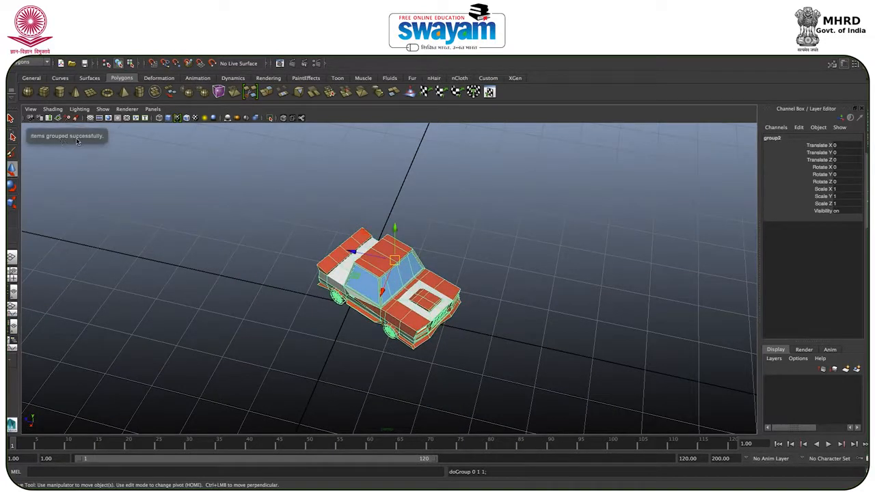
Step: Reselect all the car parts, group them once more, and rotate the group 15 degrees about the Y axis
drag(283, 209, 538, 405)
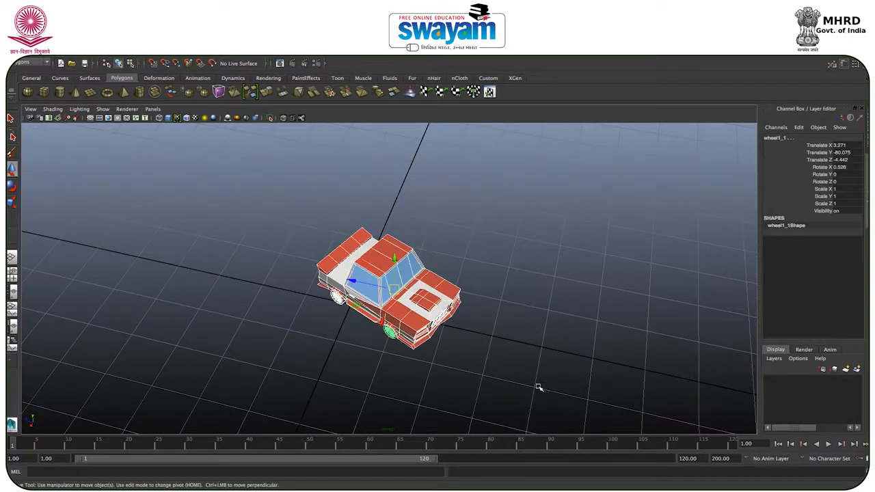
key(ctrl+g)
key(e)
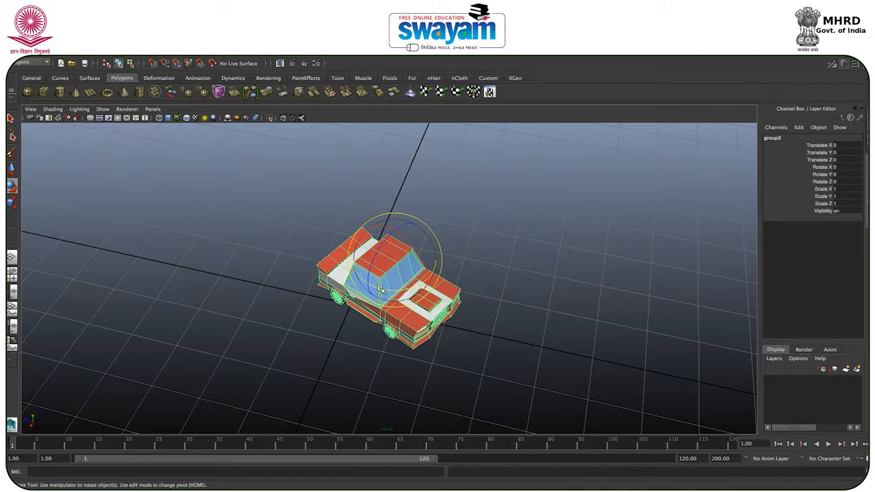
drag(389, 292, 394, 290)
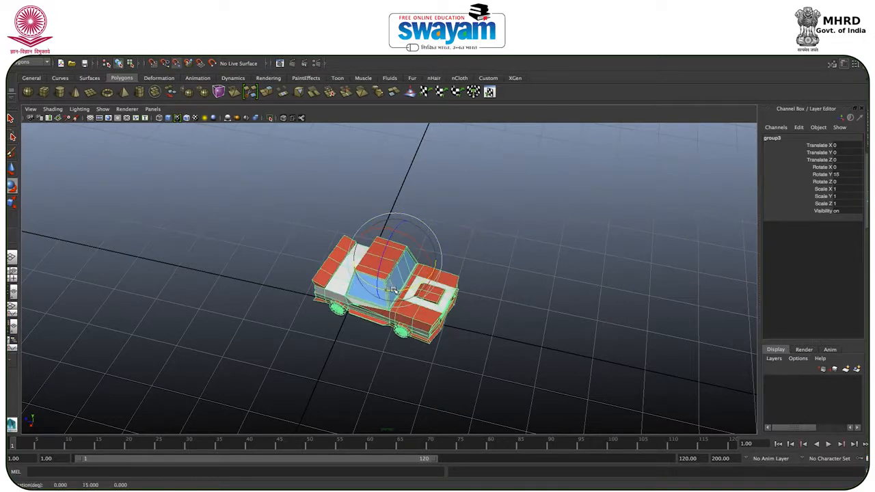
Step: Select all the individual car parts and move them together across the grid, away from the centre
key(w)
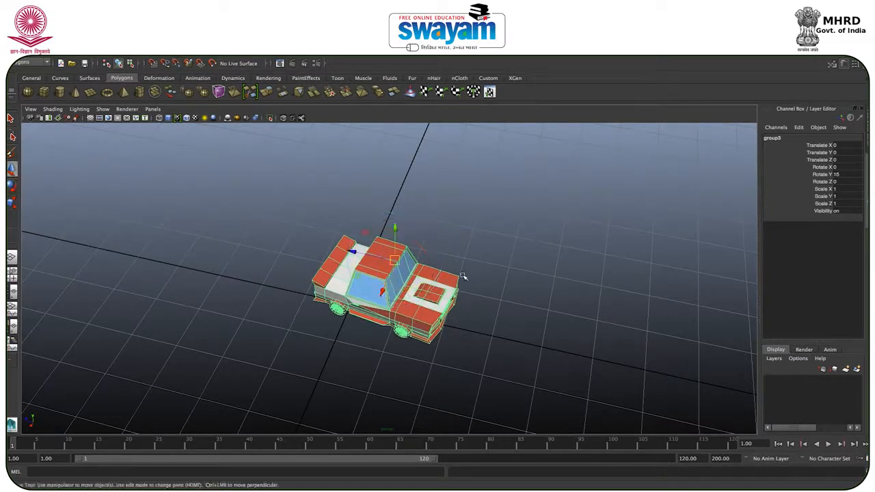
click(463, 281)
alt+drag(463, 282, 410, 266)
drag(477, 223, 229, 426)
alt+drag(315, 371, 401, 333)
drag(267, 322, 268, 341)
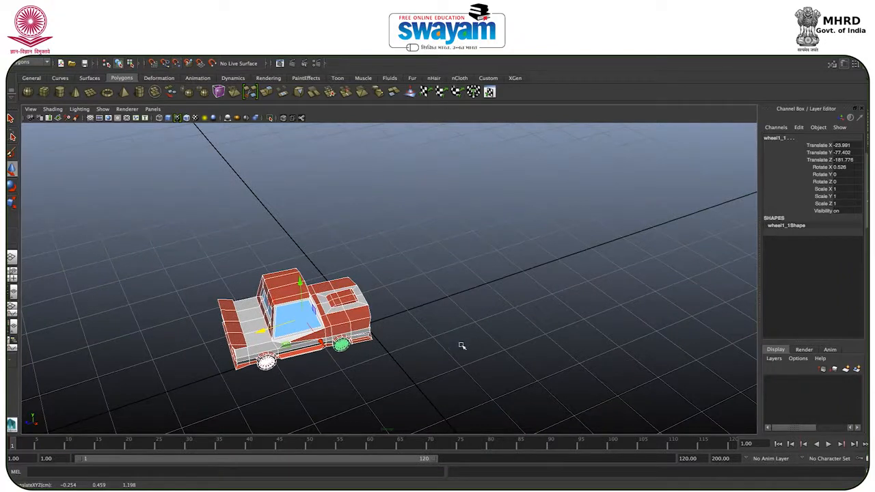
Step: Try rotating the selected car parts about 105 degrees around the Y axis, and undo the rotation
key(e)
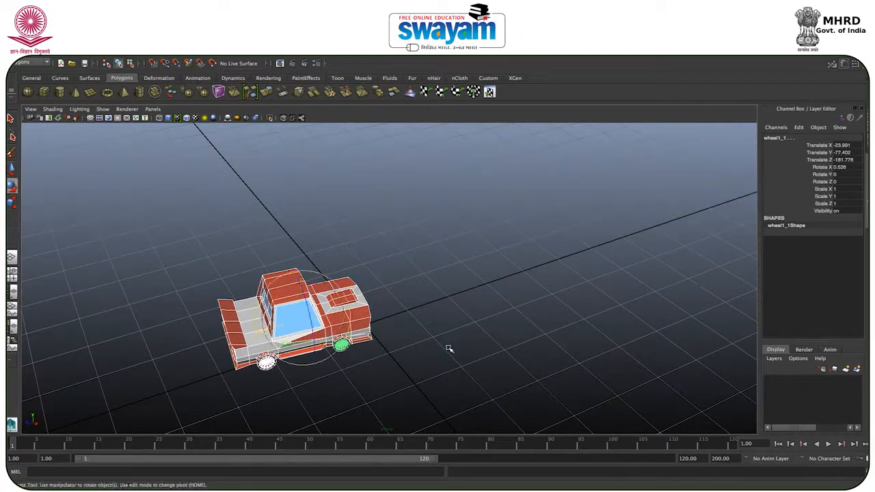
mouse_move(337, 326)
mouse_down()
mouse_move(342, 344)
mouse_move(368, 285)
mouse_move(348, 321)
mouse_up()
key(ctrl+z)
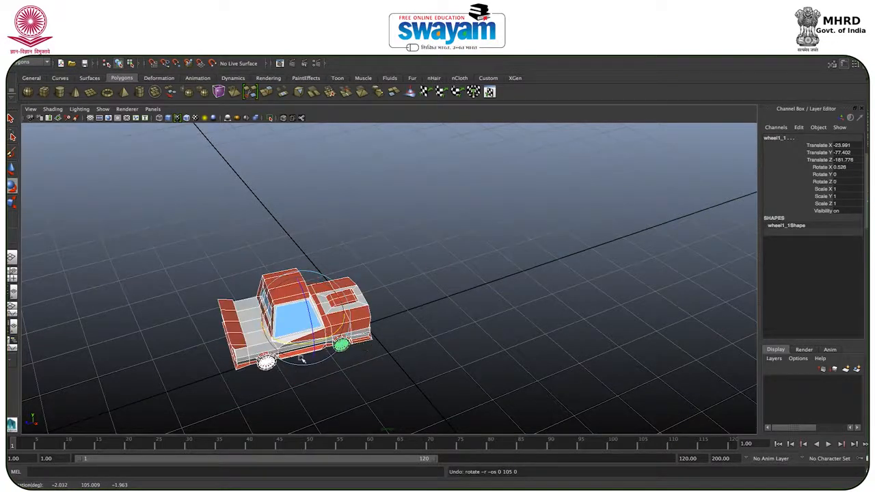
Step: Group the selected car parts and reposition the new group's pivot from the grid centre onto the car
key(ctrl+g)
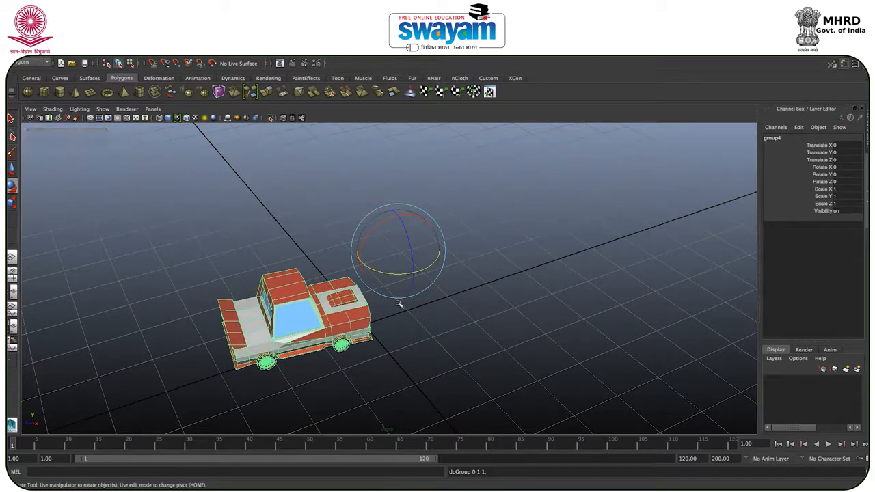
key(Home)
key(Home)
key(Home)
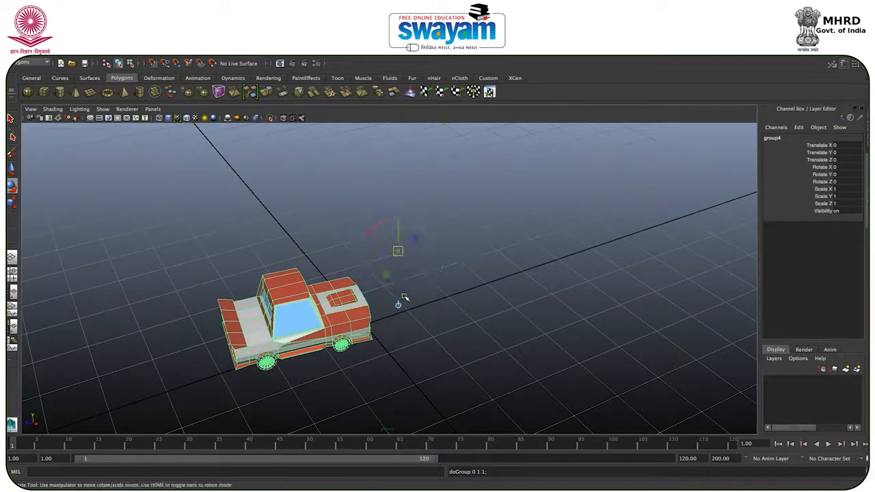
drag(376, 260, 276, 297)
key(Home)
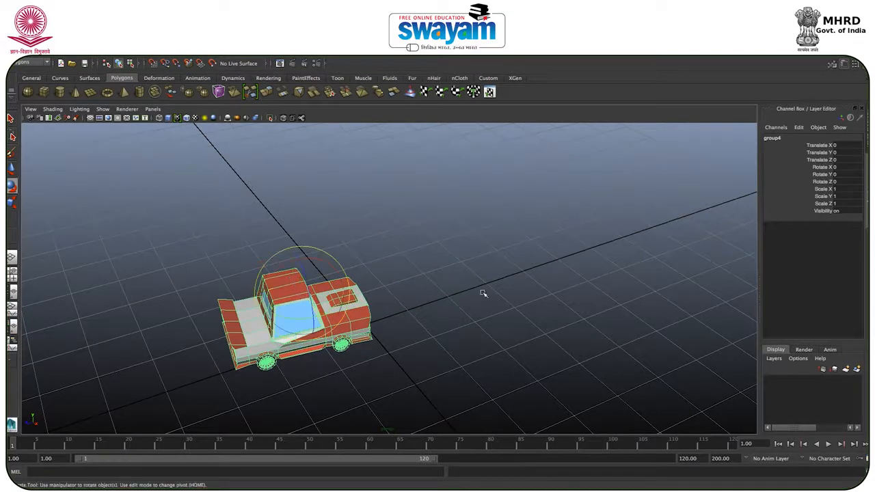
click(486, 290)
Step: Select the car's parts together in the rear view
alt+drag(391, 281, 372, 292)
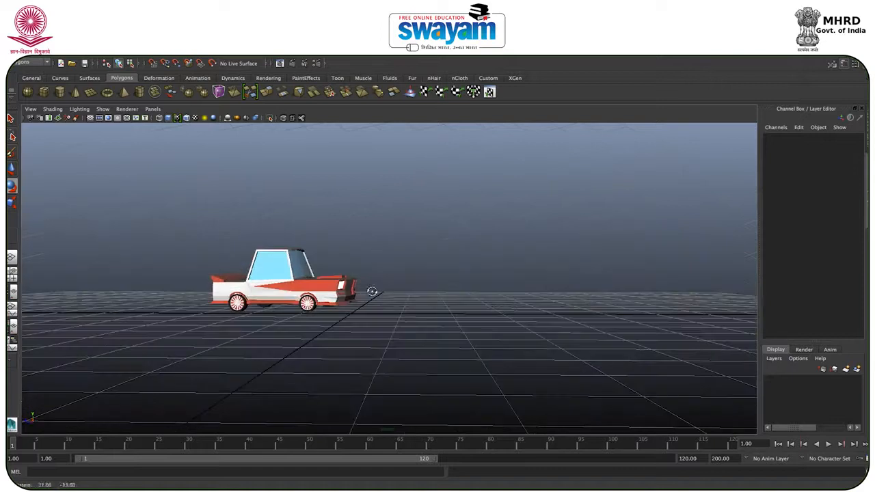
key(space)
key(space)
scroll(392, 271, up, 5)
drag(212, 244, 507, 367)
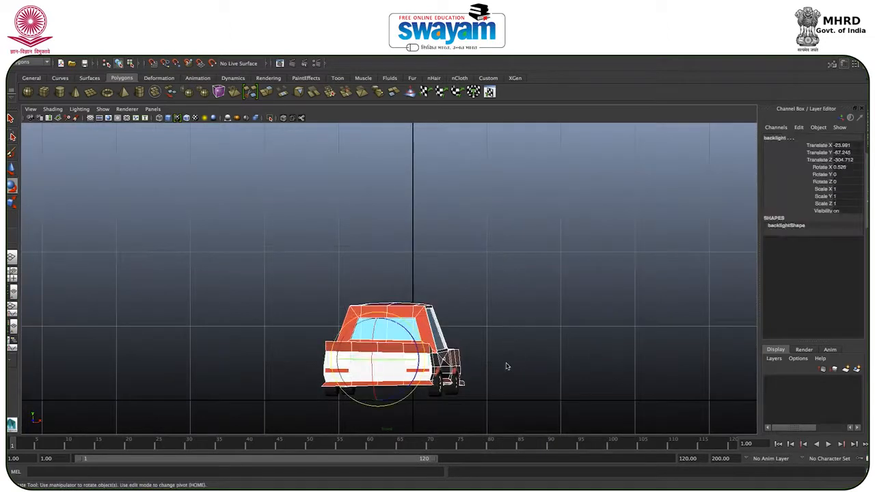
Step: Try moving the selected car parts forward along the Z axis in the perspective view, and undo the move
key(space)
key(space)
key(w)
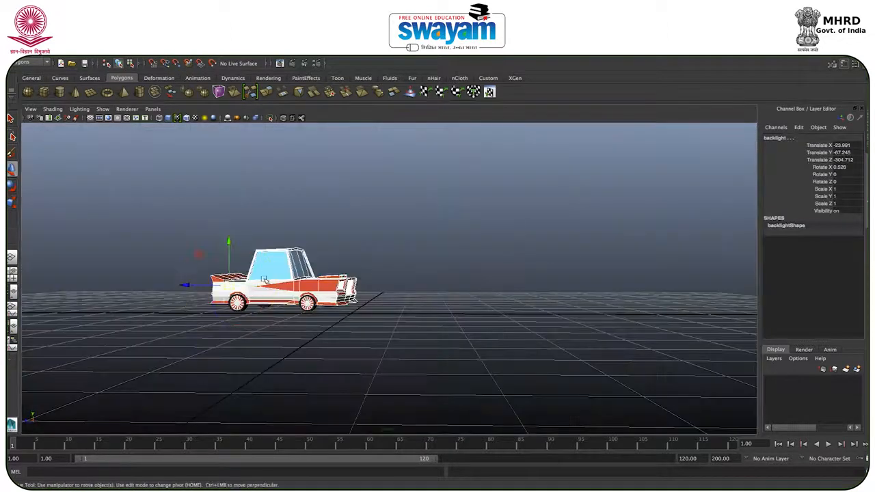
drag(198, 285, 320, 293)
key(ctrl+z)
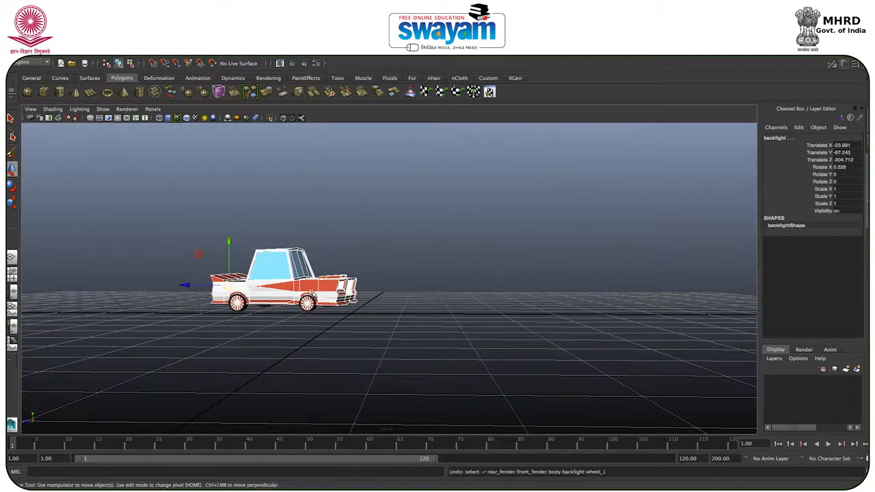
key(ctrl+z)
key(ctrl+z)
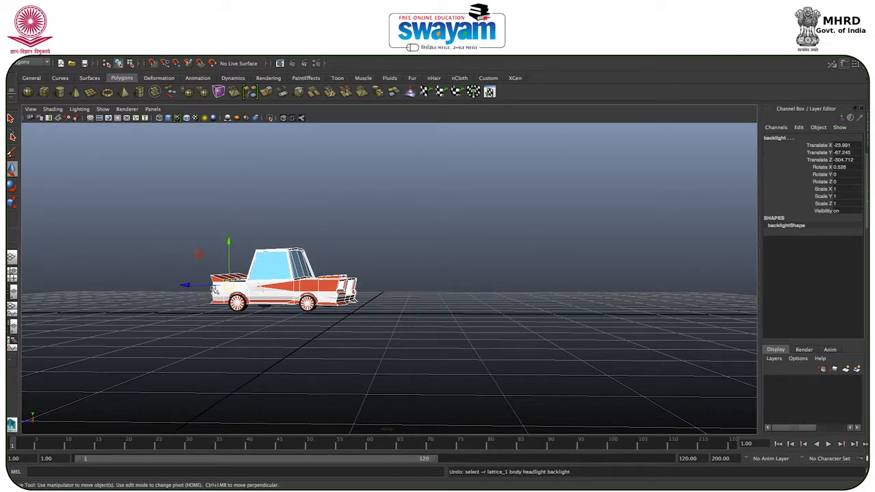
drag(186, 286, 445, 285)
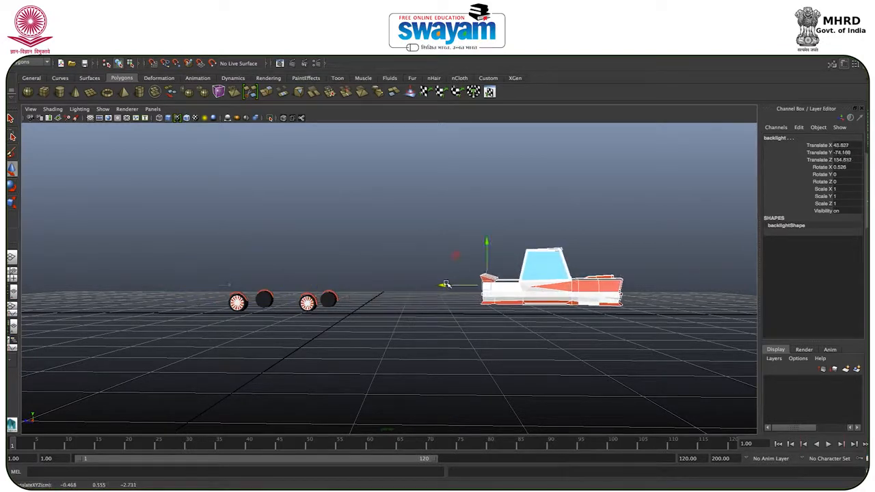
key(ctrl+z)
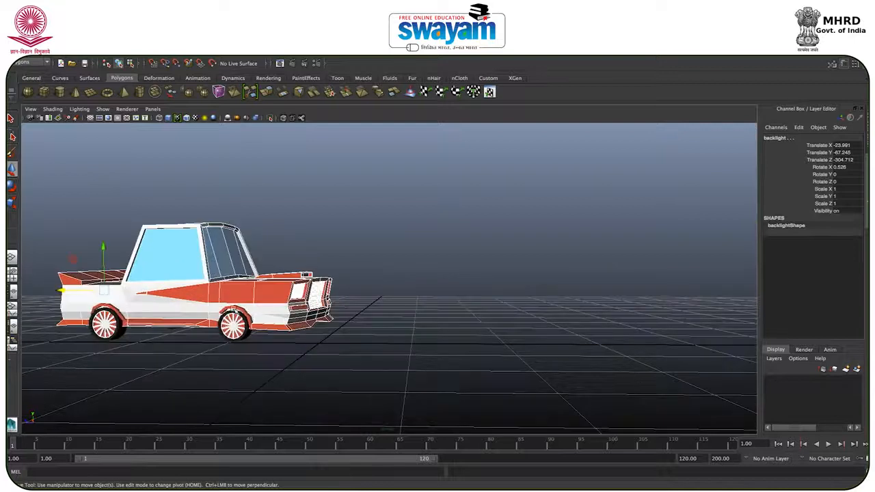
Step: Add the front and rear fenders to the selected body parts and combine them all into one mesh, excluding the wheels
click(233, 311)
key(space)
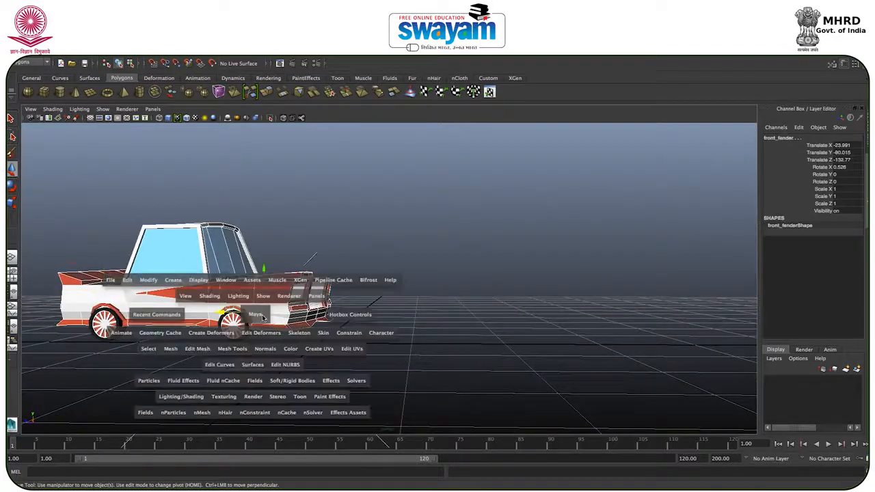
alt+middle_drag(254, 318, 365, 310)
scroll(365, 309, down, 3)
scroll(365, 310, up, 7)
scroll(362, 316, up, 3)
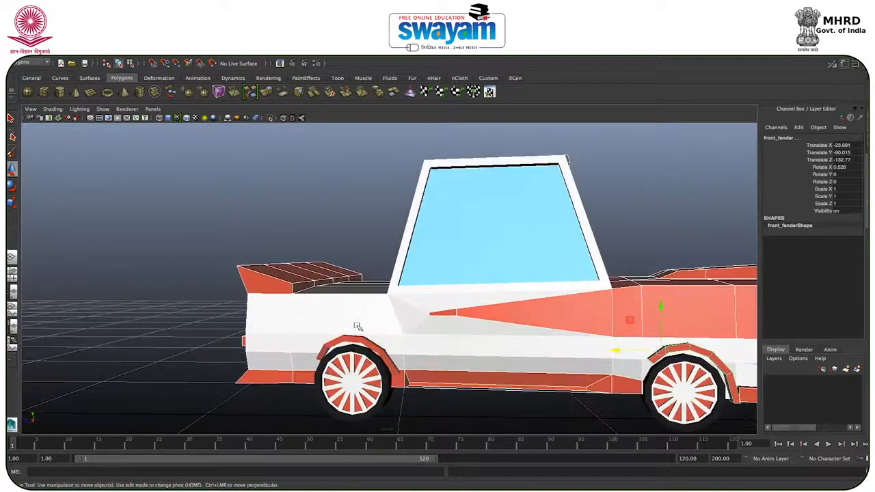
click(353, 341)
alt+drag(528, 342, 377, 349)
shift+click(361, 356)
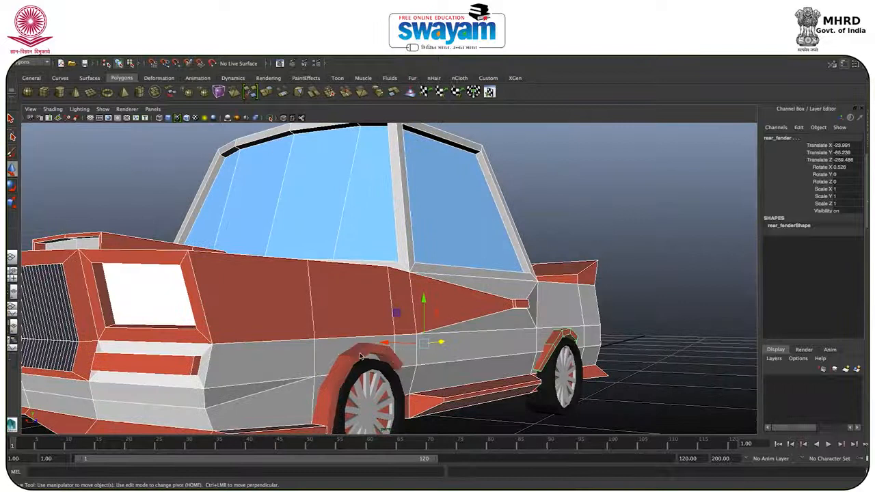
shift+click(369, 354)
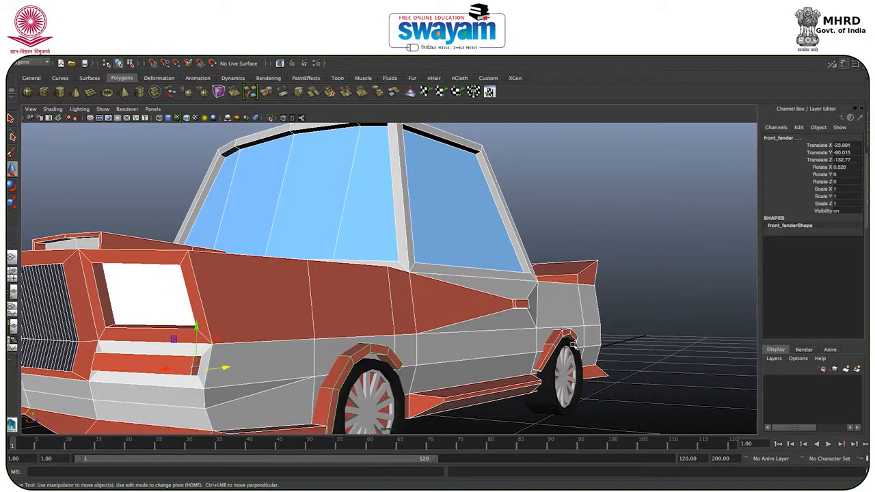
scroll(585, 342, down, 5)
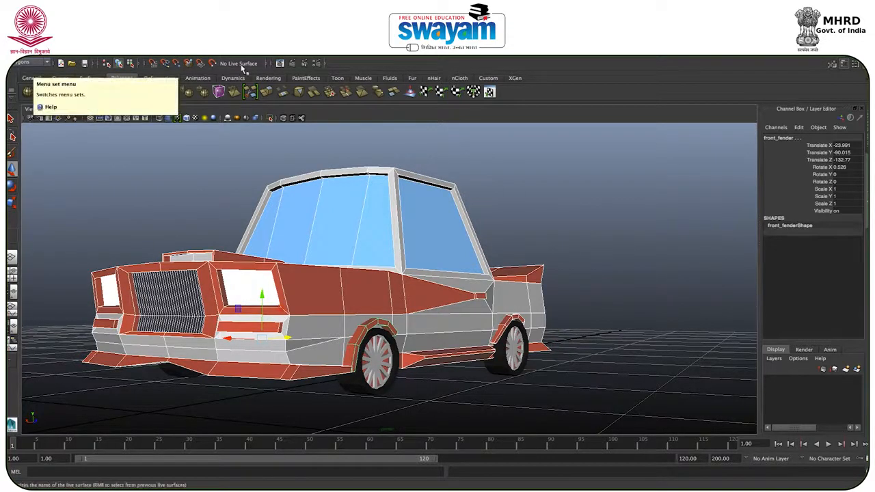
click(270, 49)
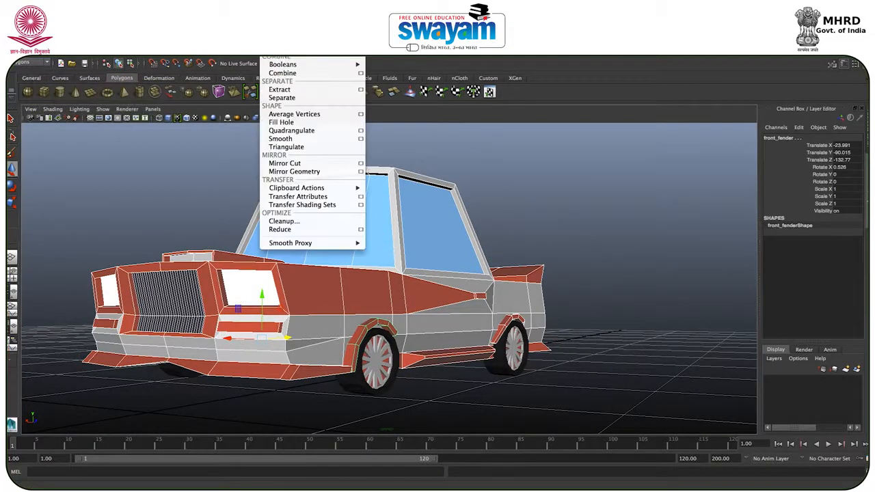
click(286, 74)
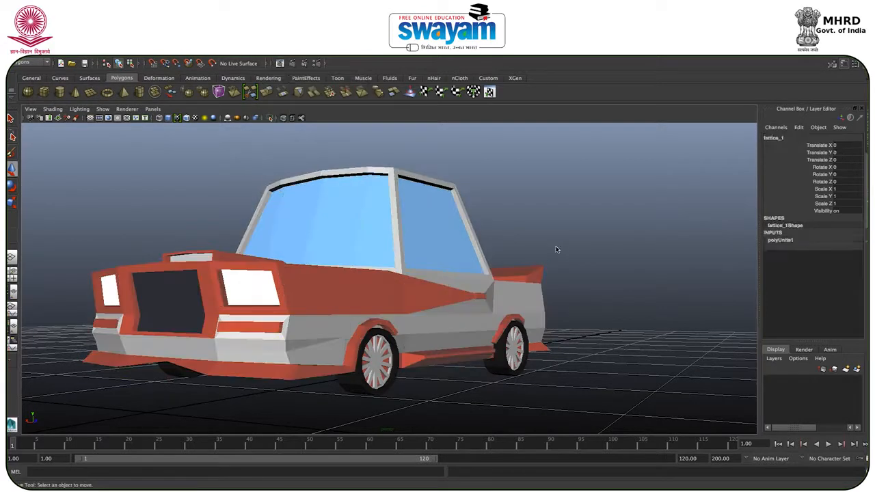
Step: Try moving the combined car body away from the wheels, and undo the move
scroll(394, 301, up, 3)
scroll(397, 301, down, 6)
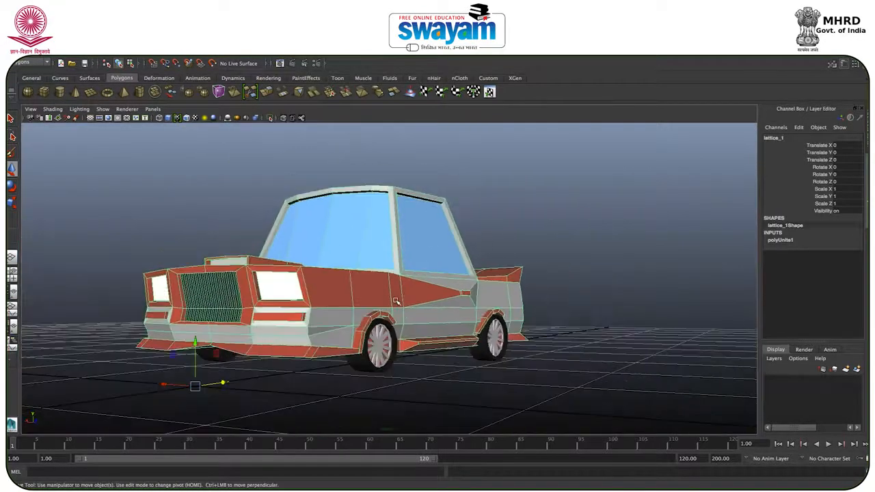
alt+drag(399, 315, 218, 352)
drag(276, 340, 361, 335)
key(ctrl+z)
alt+drag(344, 378, 469, 362)
Step: Select the car body and wheels, center their pivots, and check the pivot of a rear wheel
click(399, 360)
drag(291, 203, 596, 393)
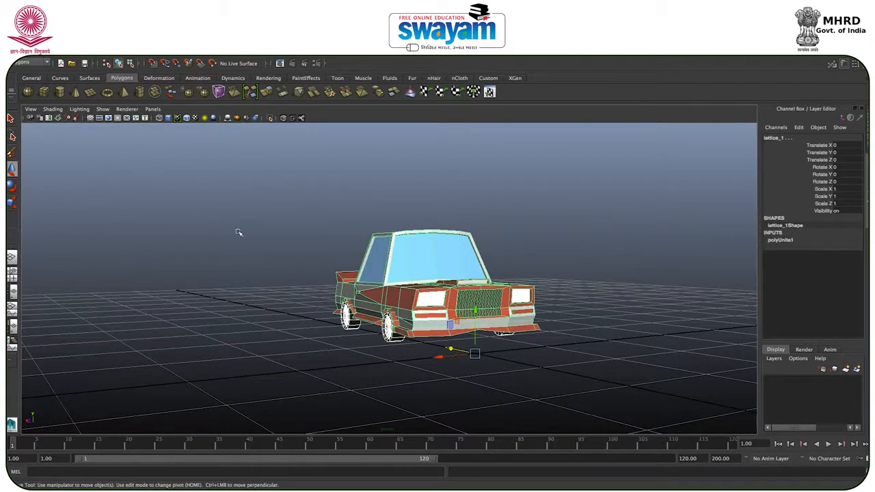
click(99, 47)
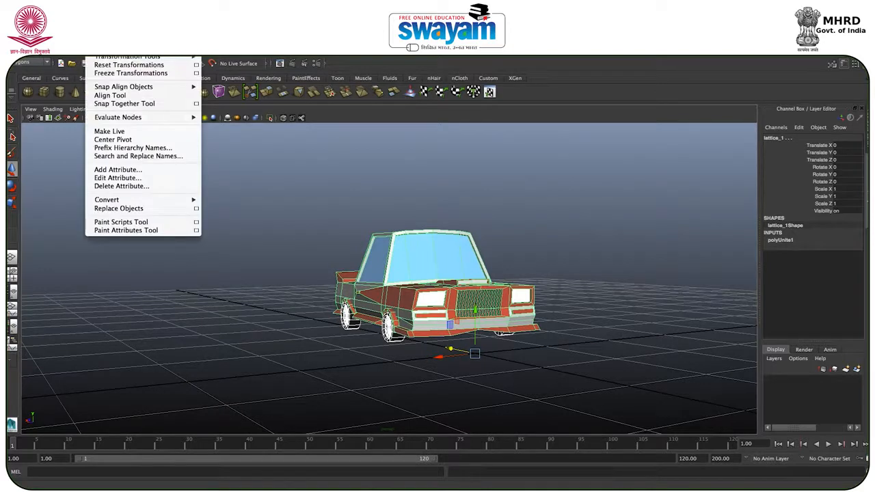
click(117, 140)
click(274, 215)
click(347, 316)
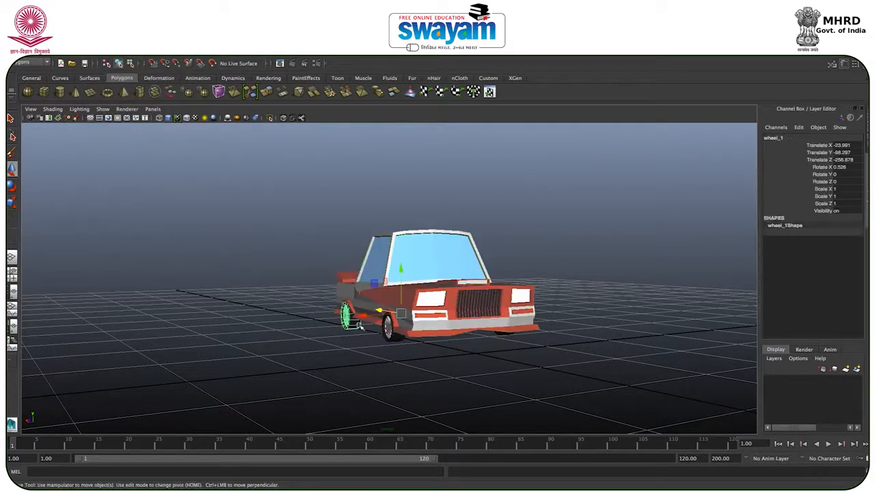
alt+drag(387, 331, 329, 332)
click(240, 244)
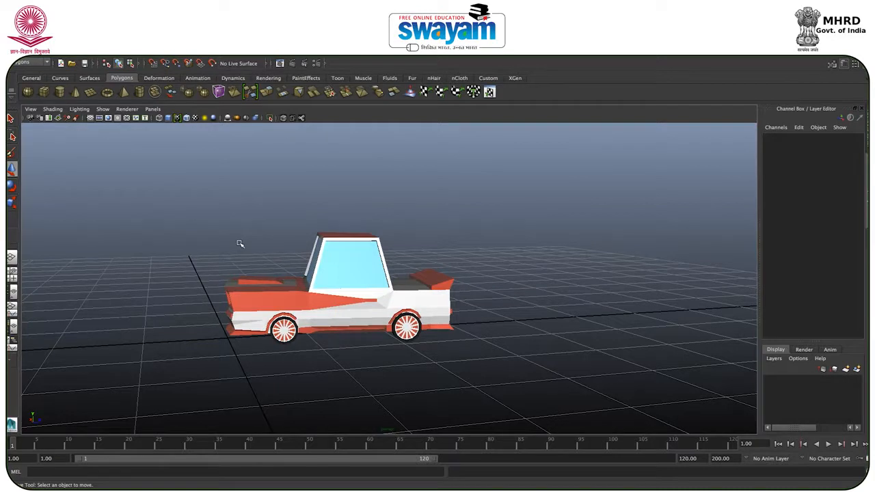
Step: Select the car body with all the wheels and combine them into a single mesh
drag(191, 212, 581, 385)
drag(152, 192, 538, 402)
drag(144, 201, 578, 390)
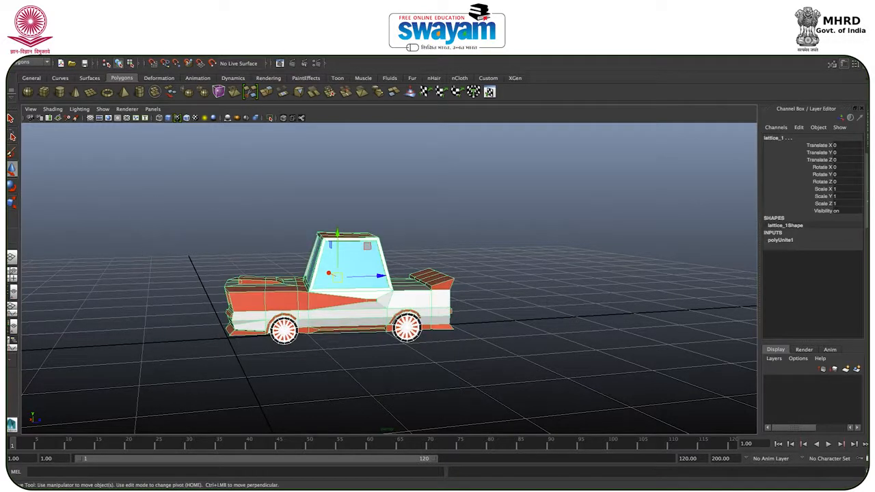
click(271, 46)
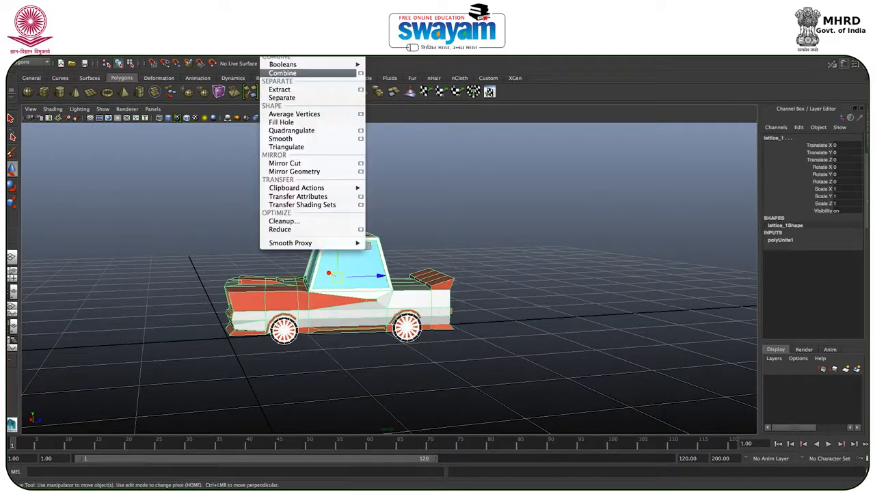
click(288, 75)
Step: Select the combined car, frame it, and inspect it as one object on the grid
click(348, 169)
click(323, 333)
click(225, 250)
drag(190, 226, 531, 401)
key(f)
scroll(334, 264, down, 10)
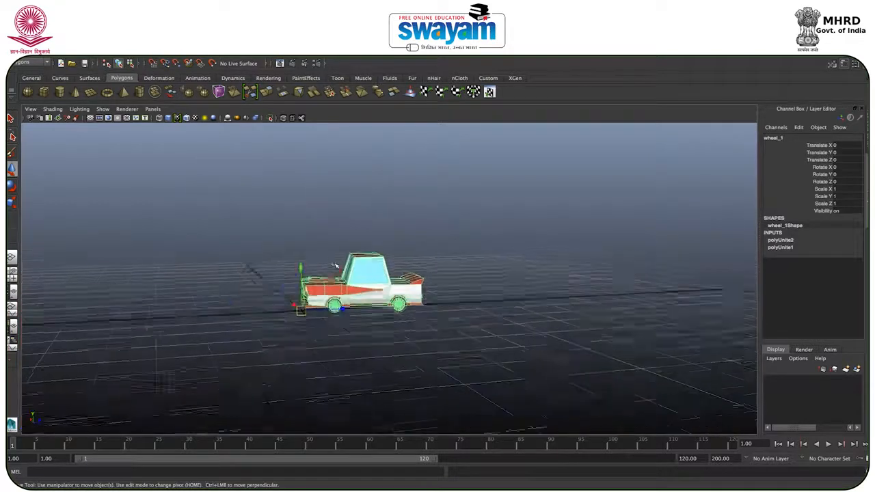
alt+drag(334, 264, 292, 304)
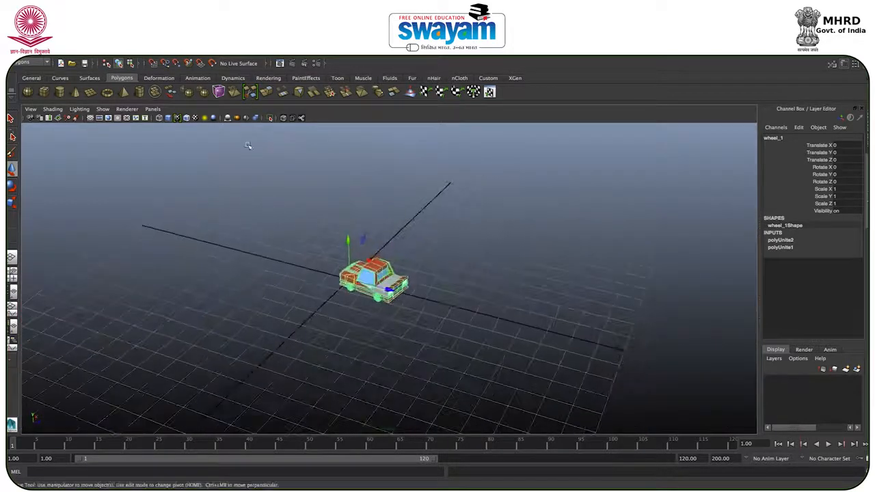
click(125, 177)
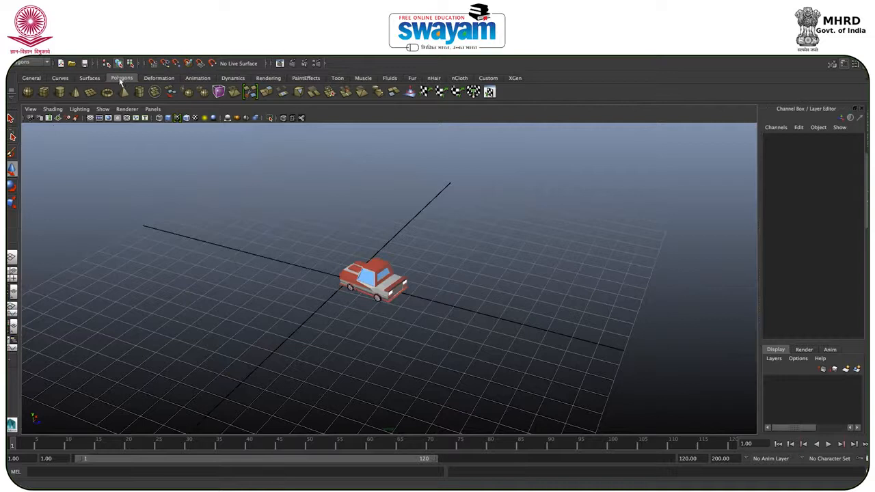
Step: Create a polygon cube whose base covers the entire grid around the car
click(44, 92)
scroll(338, 354, down, 5)
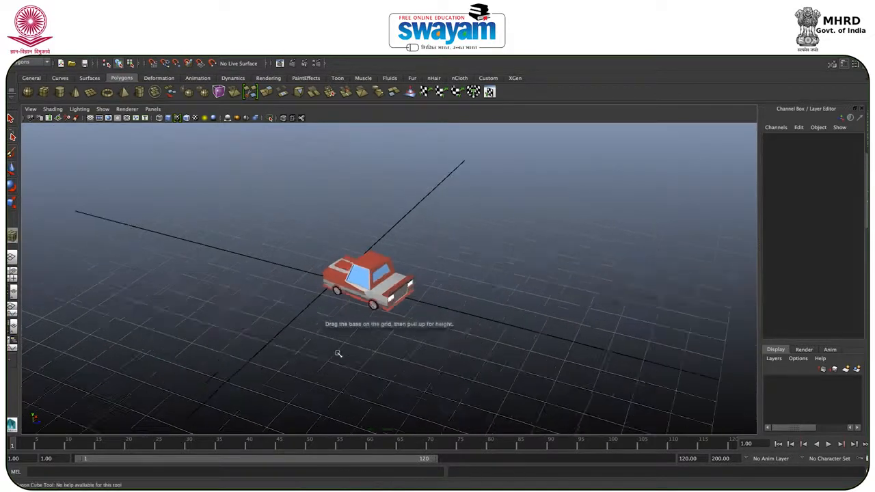
drag(309, 186, 470, 435)
drag(486, 404, 438, 307)
click(431, 286)
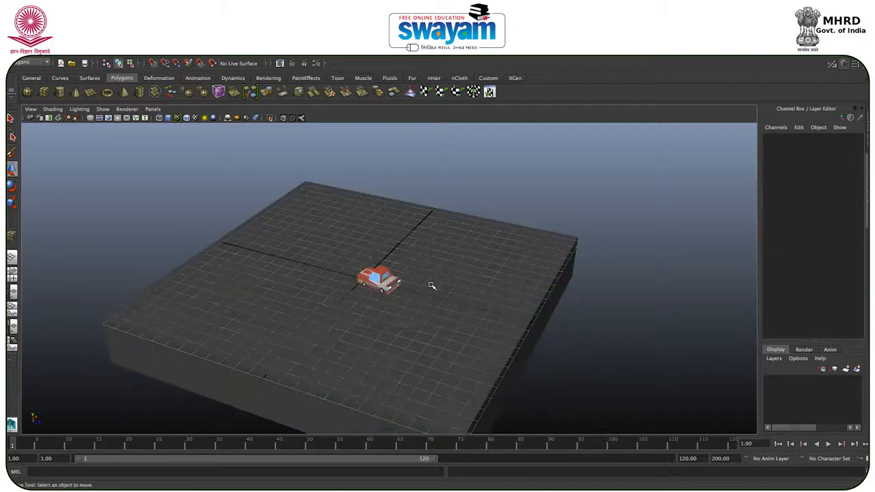
Step: Flatten the large cube into a slab with a Y scale of about 0.116
click(463, 309)
alt+drag(513, 336, 449, 357)
key(e)
key(r)
drag(395, 272, 390, 307)
Step: Raise the slab to just beneath the car's wheels in the rear view, at Translate Y of about -0.22
key(space)
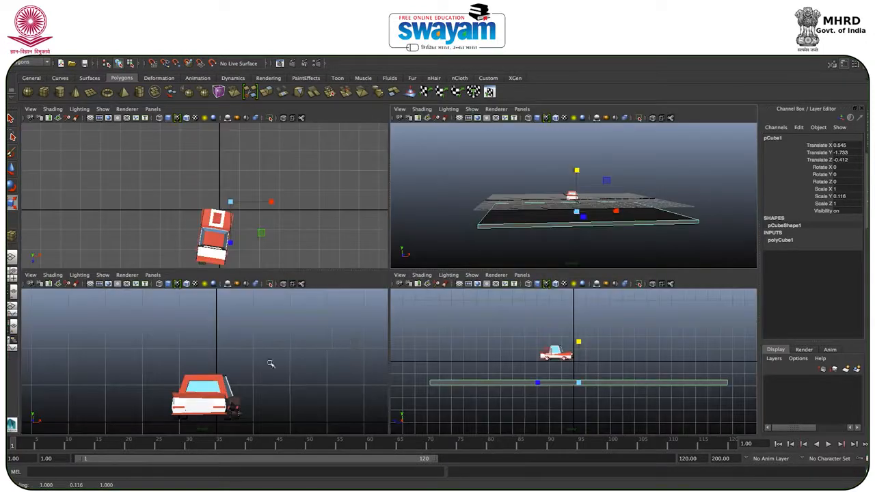
key(space)
scroll(295, 360, up, 3)
scroll(297, 358, down, 12)
scroll(409, 322, up, 2)
scroll(409, 323, up, 2)
key(w)
drag(409, 345, 411, 293)
scroll(411, 293, up, 1)
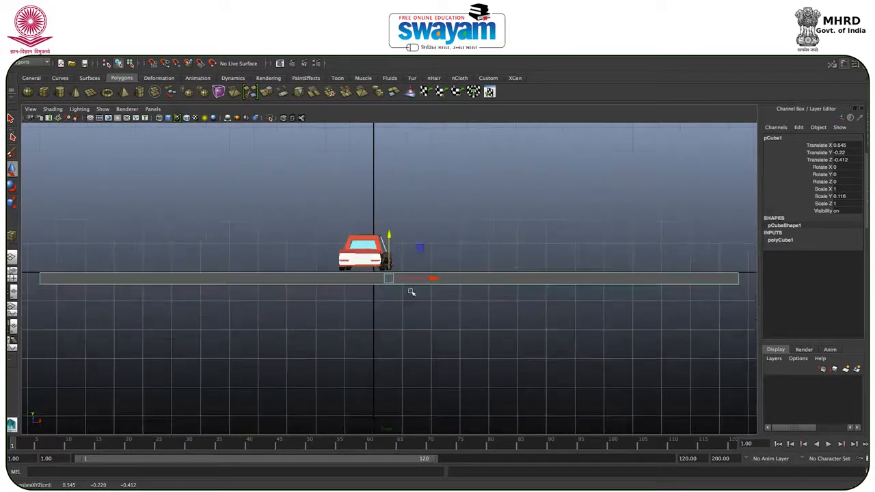
Step: Lower the combined car so its wheels rest on the slab's upper surface
scroll(364, 262, up, 3)
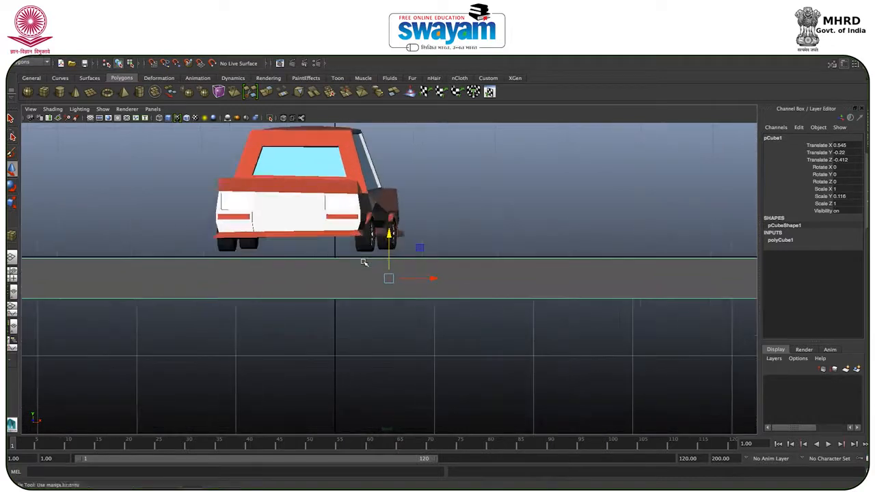
click(350, 211)
drag(335, 214, 334, 226)
Step: Thin the slab to a Y scale of about 0.052 and raise it under the wheels to Translate Y of about -0.11
click(433, 285)
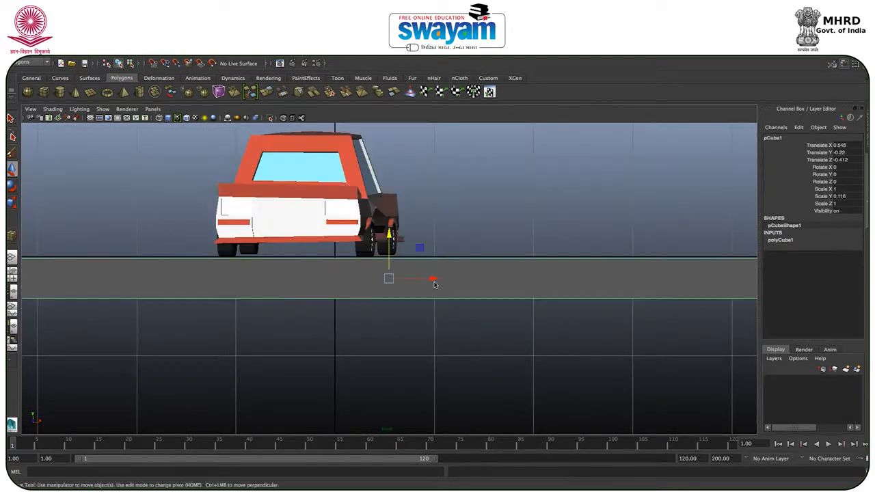
key(e)
key(r)
mouse_move(390, 240)
mouse_down()
mouse_move(390, 261)
mouse_move(389, 239)
mouse_up()
key(w)
scroll(433, 231, up, 1)
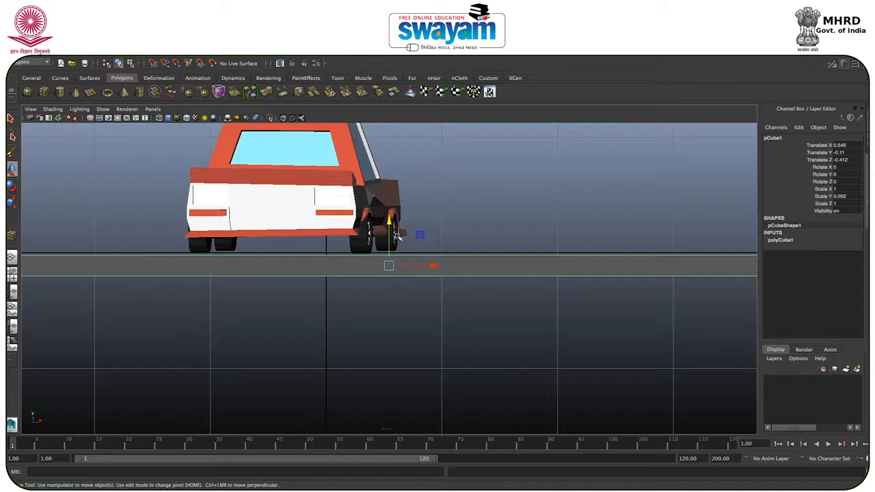
scroll(486, 214, up, 1)
scroll(485, 217, down, 5)
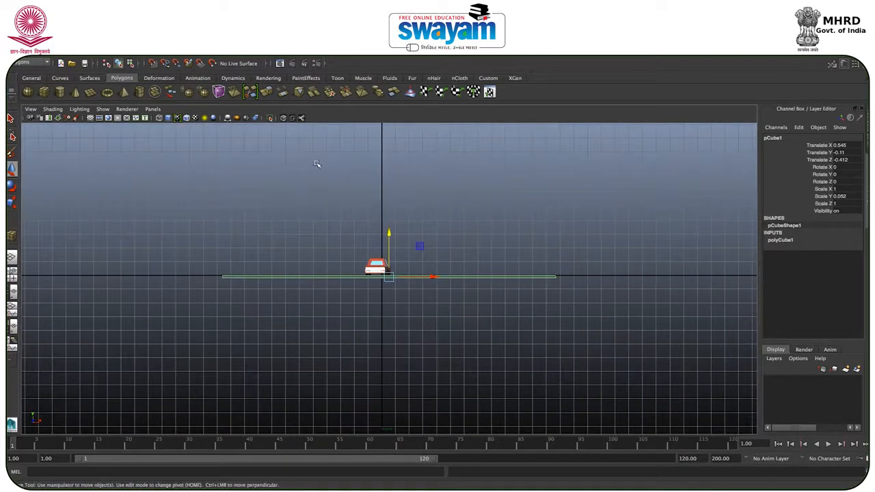
Step: Draw a second polygon cube as a tall, narrow box standing across the ground slab beside the car
key(g)
mouse_move(328, 157)
mouse_down()
mouse_move(360, 210)
mouse_move(428, 266)
mouse_move(460, 278)
mouse_move(459, 260)
mouse_up()
key(space)
key(space)
alt+drag(456, 223, 563, 290)
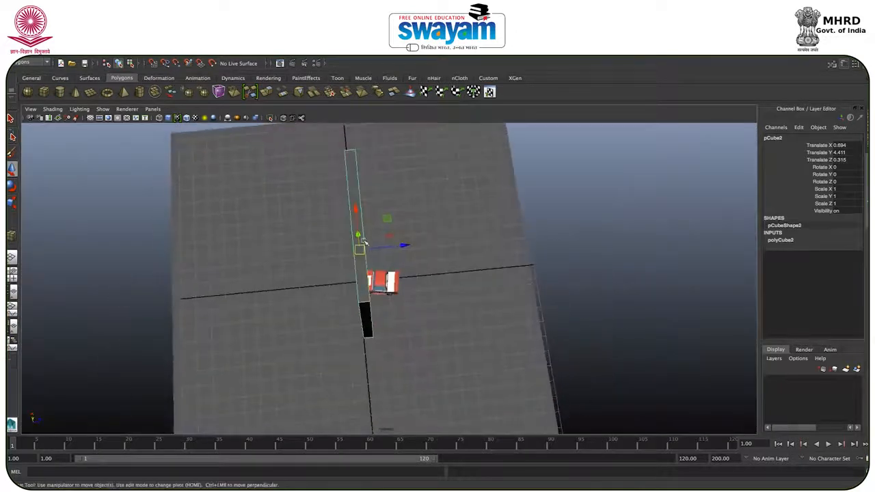
Step: Shape the tall box into a thin wall with X scale 1.45 and Z scale 0.23, placed at Translate Z of about -10.12
drag(371, 248, 420, 153)
key(r)
drag(354, 153, 374, 153)
click(480, 165)
alt+drag(396, 251, 395, 271)
Step: Move the combined car closer to the wall, to Translate Z of about -6.52
click(363, 287)
key(w)
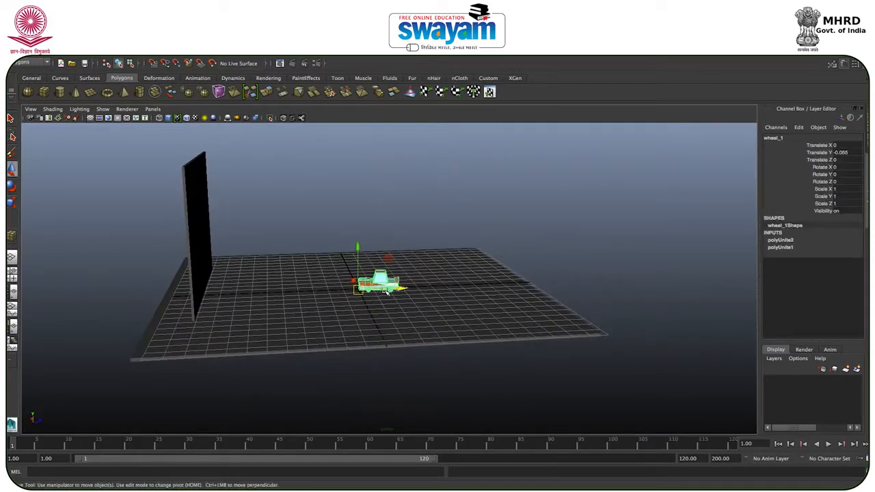
drag(387, 288, 410, 268)
scroll(410, 268, down, 5)
scroll(410, 268, up, 9)
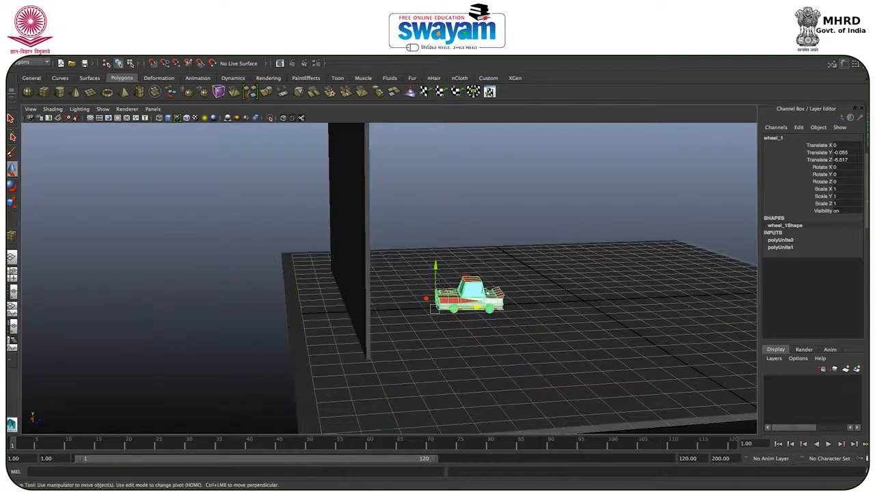
alt+middle_drag(488, 293, 363, 322)
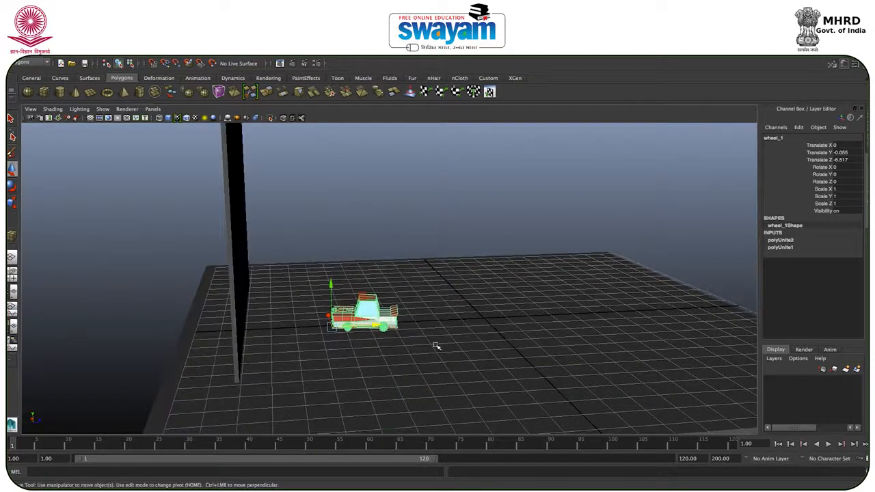
Step: Set the playback range to end at frame 200 and key the car on frame 1 at Translate Z of about -6.12
click(688, 459)
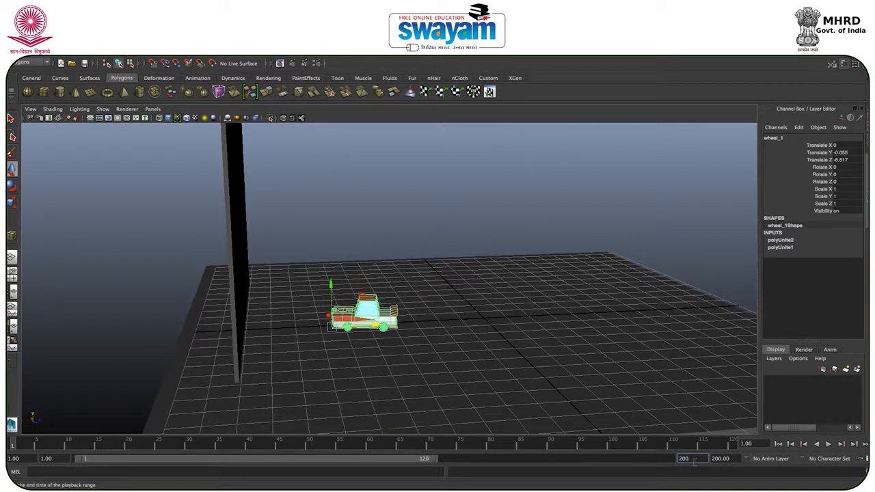
key(Return)
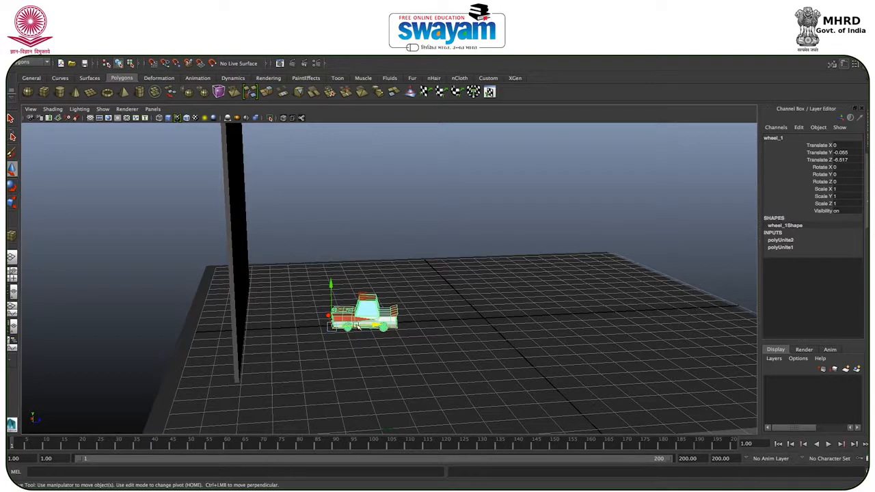
drag(357, 327, 367, 327)
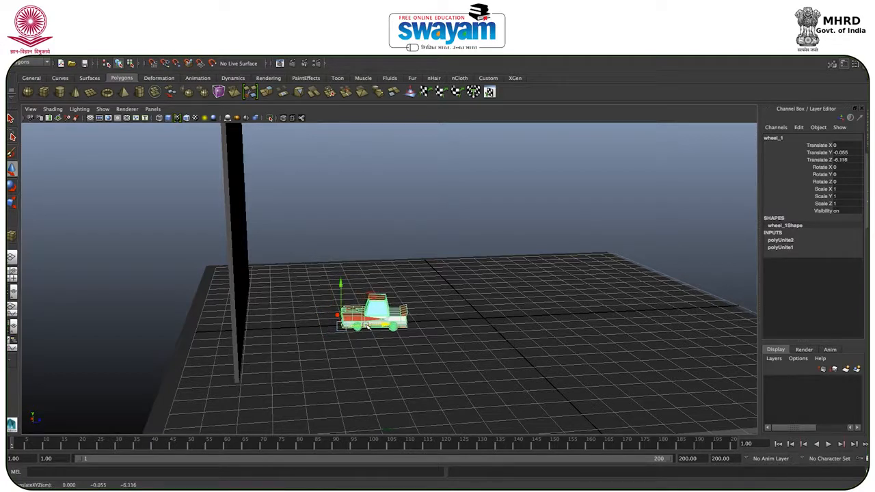
key(s)
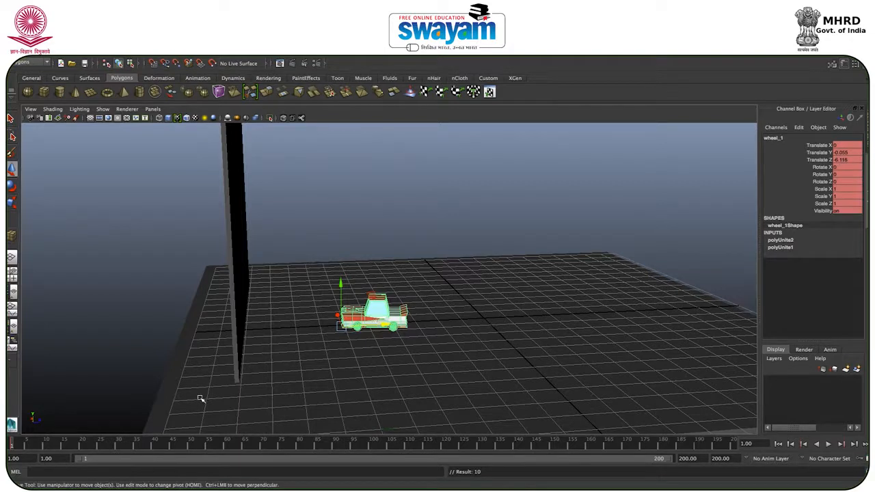
Step: Move the car through the wall to Translate Z of about -14.47 at frame 62, and scrub the animation back to frame 1
drag(35, 448, 233, 460)
drag(385, 329, 173, 298)
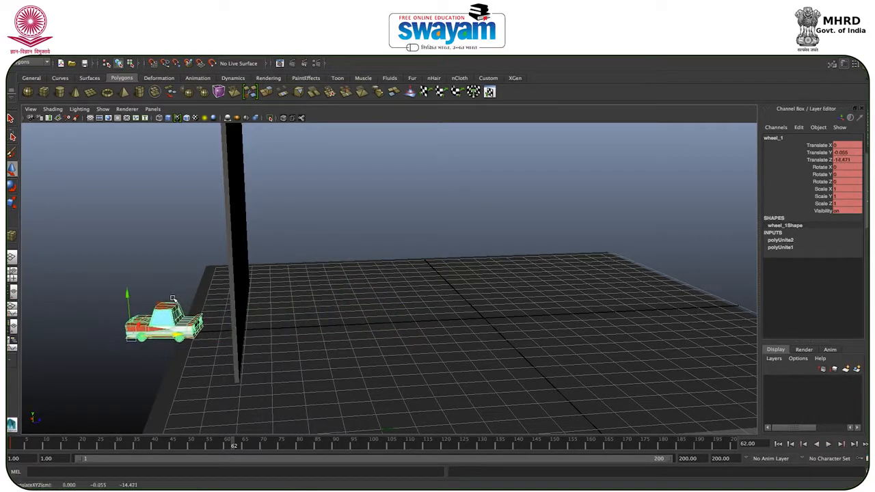
drag(232, 446, 75, 446)
drag(162, 448, 11, 446)
scroll(396, 294, up, 3)
scroll(396, 294, down, 5)
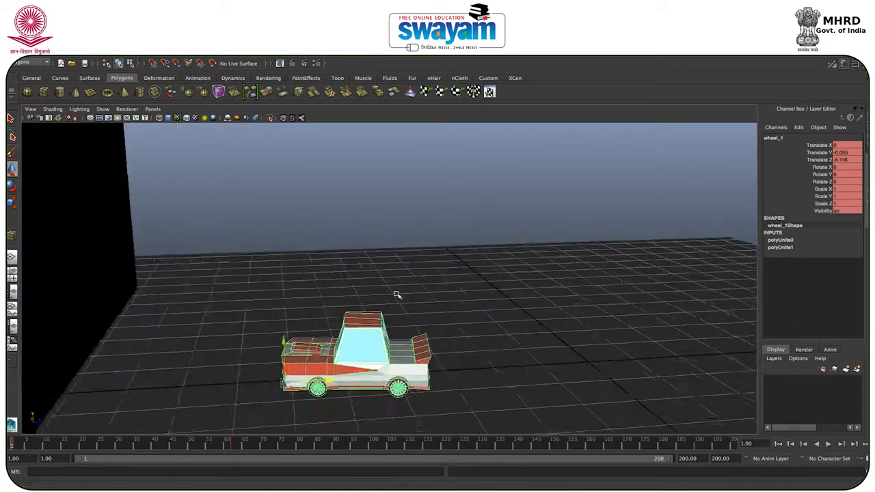
Step: Slide the ground slab further behind the wall to Translate Z of about -5.33, scrubbing the animation to check the car's path
click(407, 333)
click(381, 302)
click(493, 309)
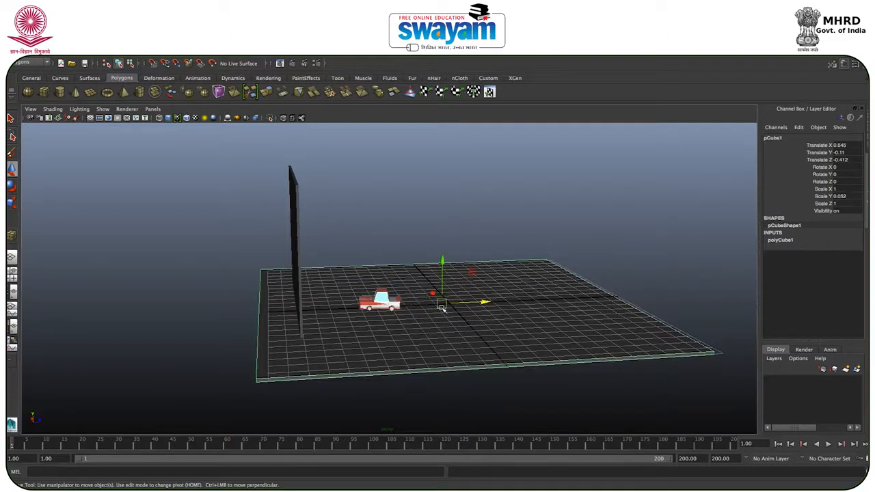
drag(476, 303, 381, 309)
drag(24, 444, 187, 445)
alt+drag(241, 252, 347, 252)
drag(187, 445, 13, 445)
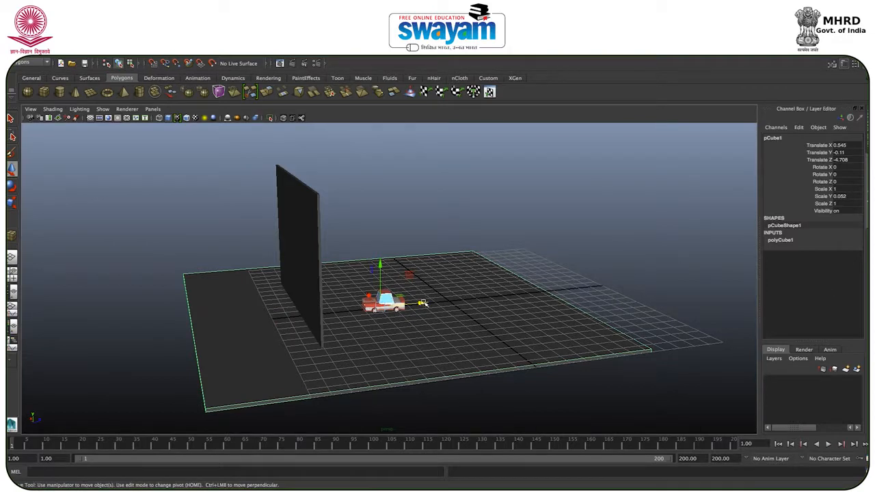
drag(423, 303, 435, 297)
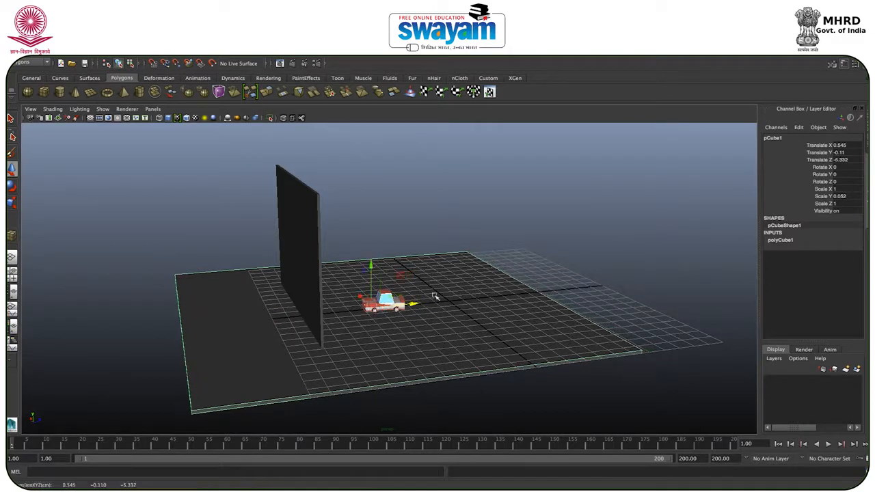
Step: Deselect the slab, hide the viewport grid and view the wall from the front
click(496, 236)
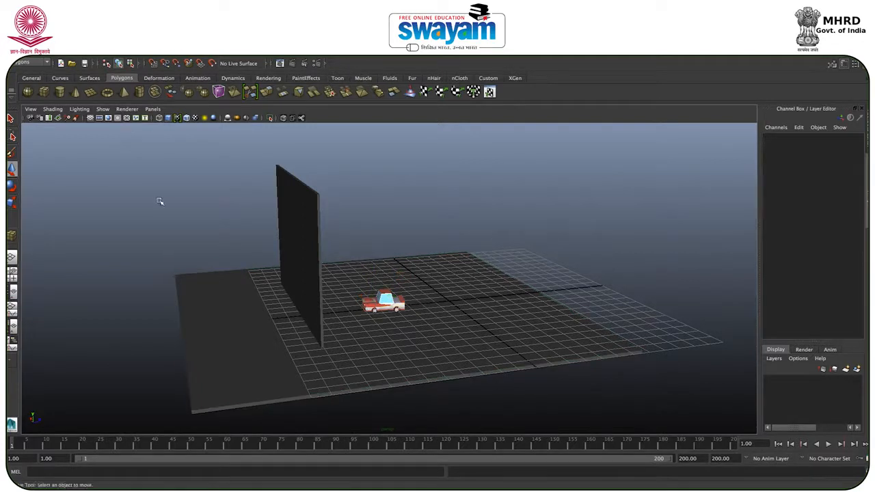
click(91, 119)
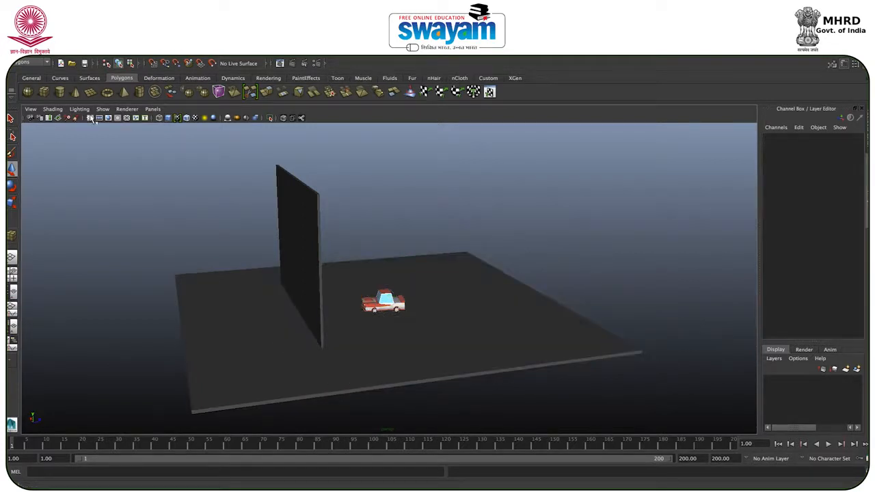
alt+drag(310, 304, 305, 296)
click(308, 255)
alt+drag(321, 242, 323, 261)
scroll(323, 262, down, 3)
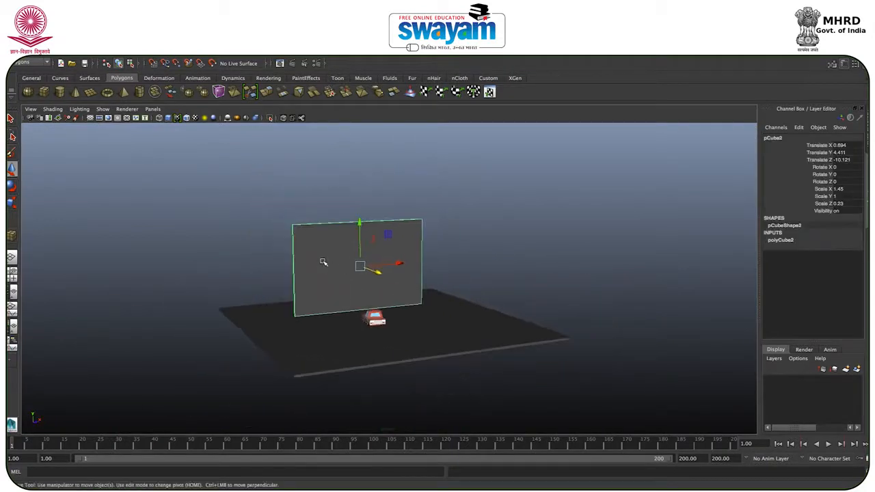
scroll(322, 260, up, 5)
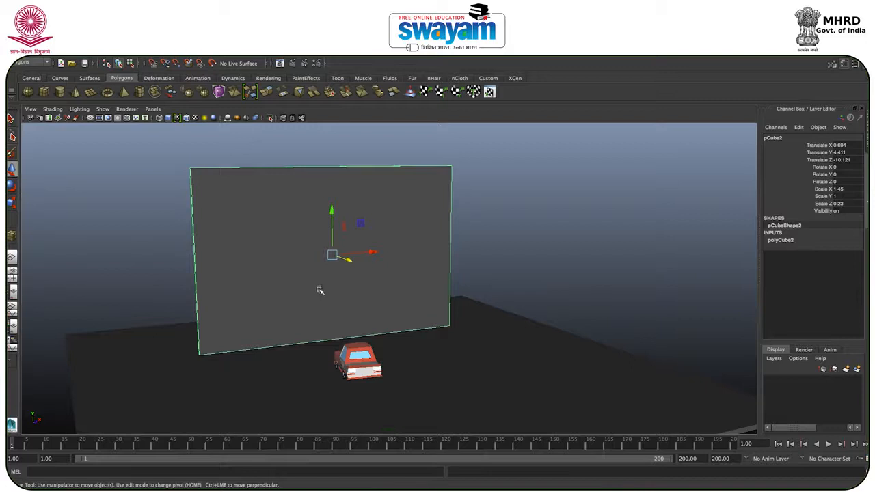
alt+drag(318, 289, 294, 280)
Step: Assign a new Lambert material to the ground slab
click(199, 426)
alt+drag(236, 380, 240, 401)
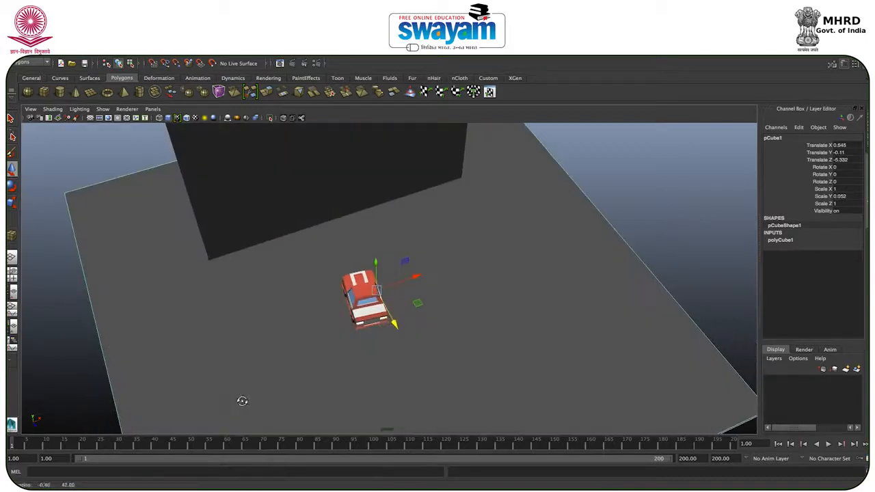
right_click(251, 290)
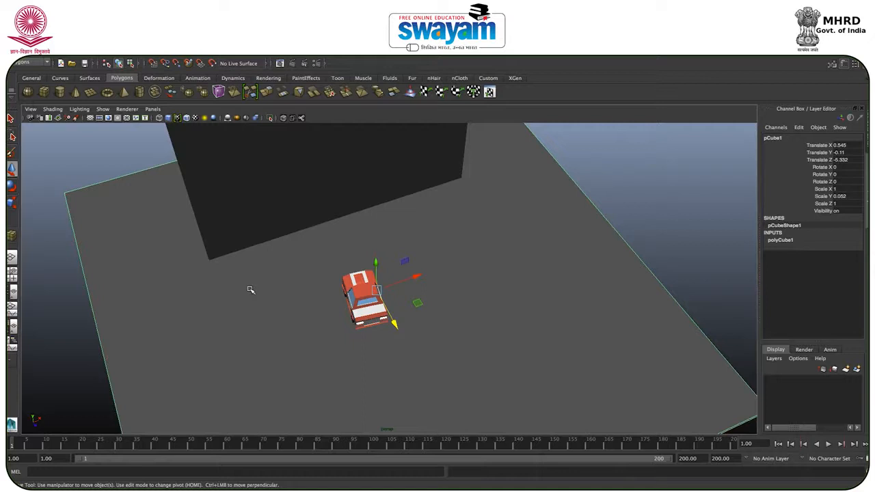
right_click(250, 290)
right_drag(250, 289, 267, 474)
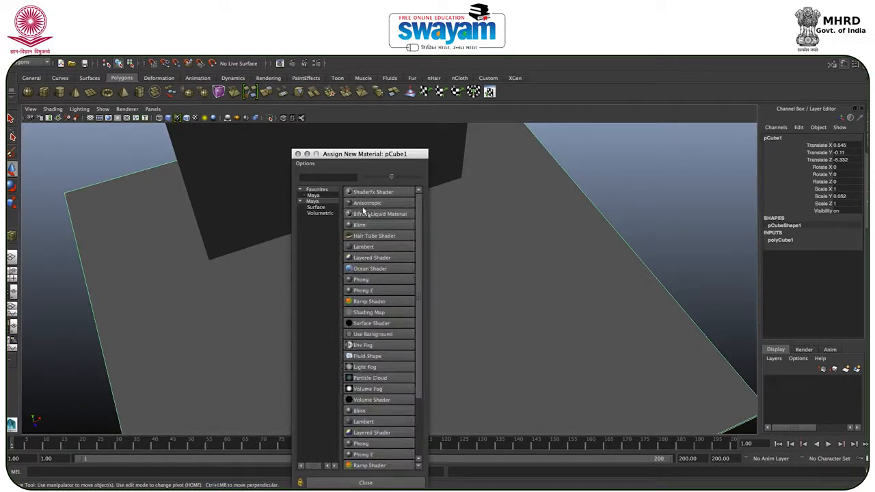
click(367, 248)
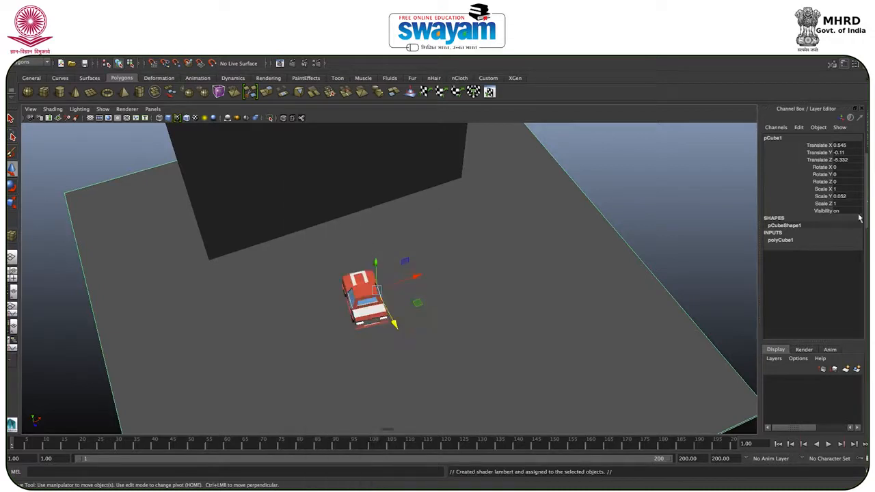
Step: Set the slab's Lambert color to a muted reddish brown with saturation about 0.19 and value about 0.53
click(866, 246)
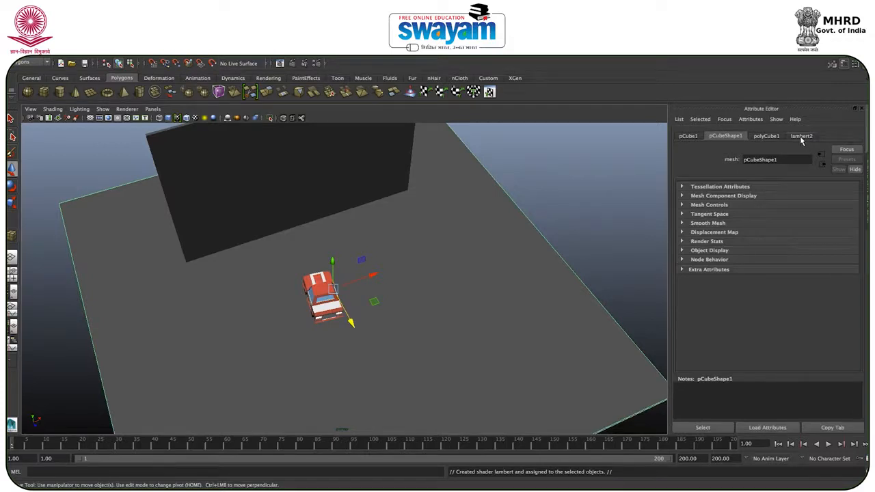
click(802, 137)
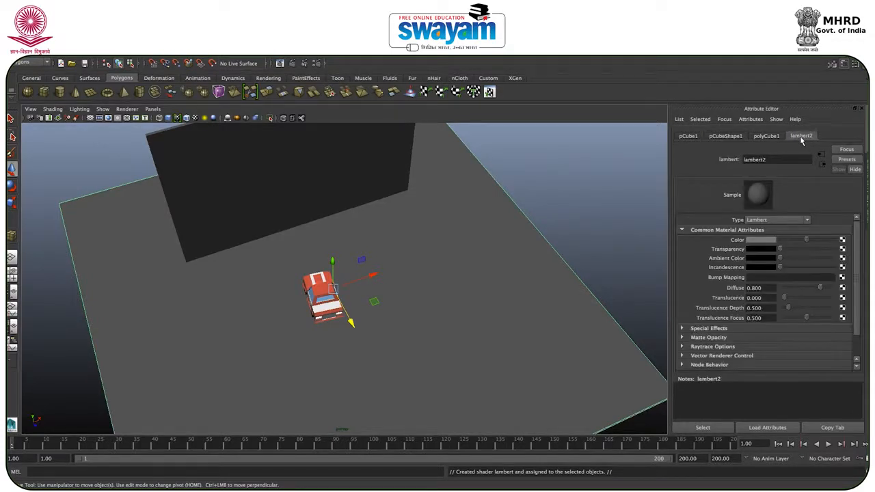
click(759, 242)
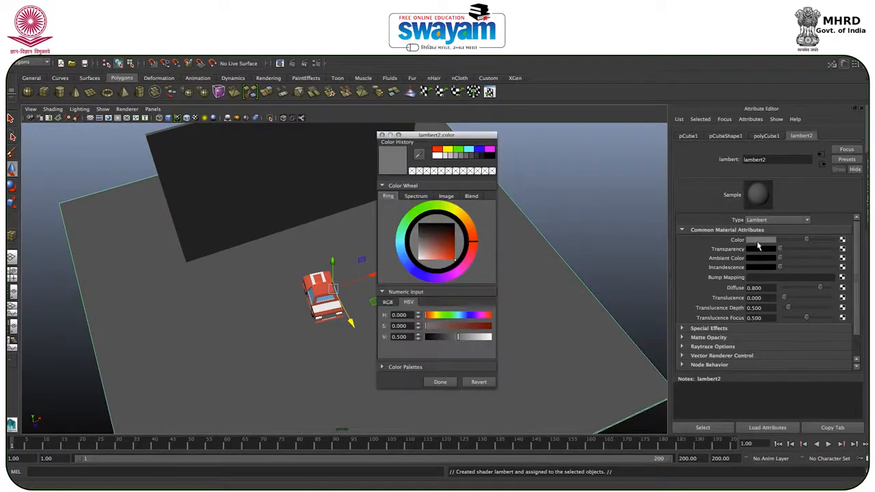
mouse_move(427, 231)
mouse_down()
mouse_move(417, 241)
mouse_move(431, 243)
mouse_up()
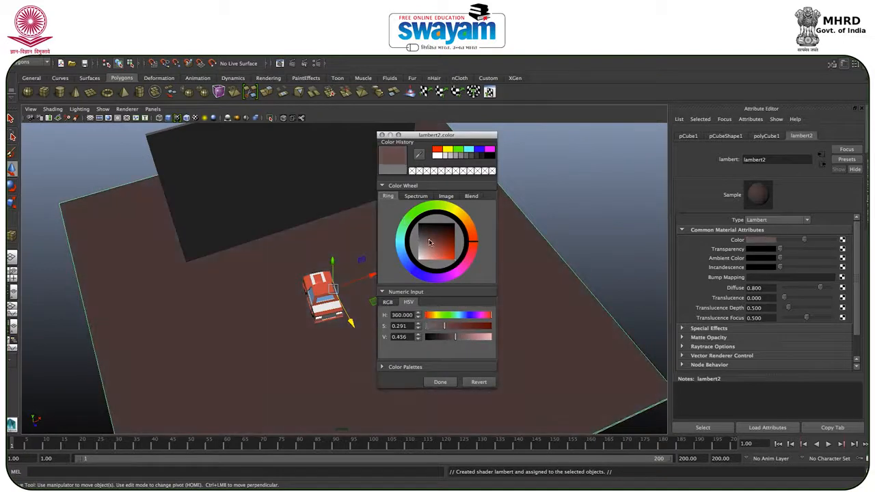
click(452, 338)
mouse_move(456, 343)
mouse_down()
mouse_move(449, 340)
mouse_move(466, 344)
mouse_up()
click(425, 241)
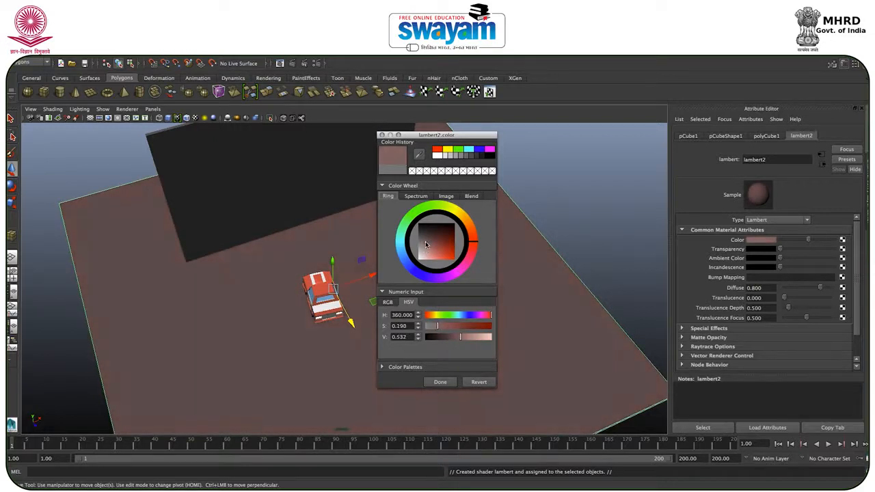
click(440, 382)
Step: Assign a new Blinn material to the wall and dismiss the texture chooser without picking a texture
alt+drag(394, 290, 367, 268)
click(305, 170)
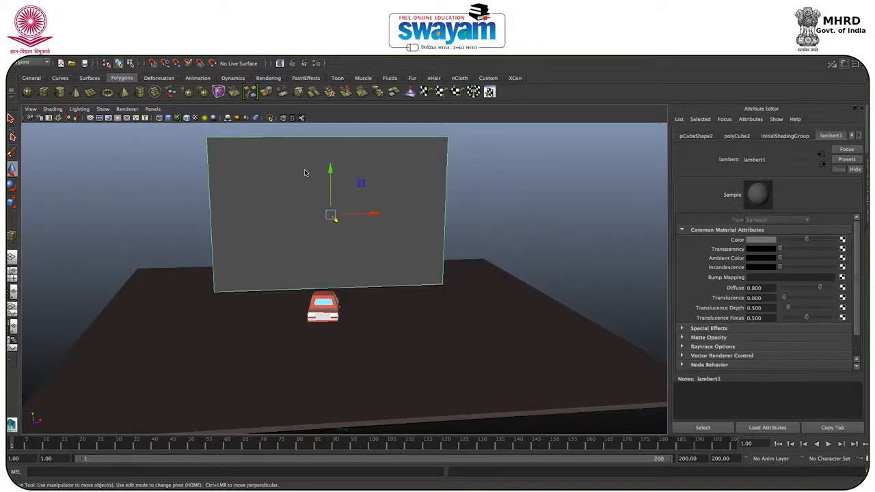
right_drag(282, 186, 276, 371)
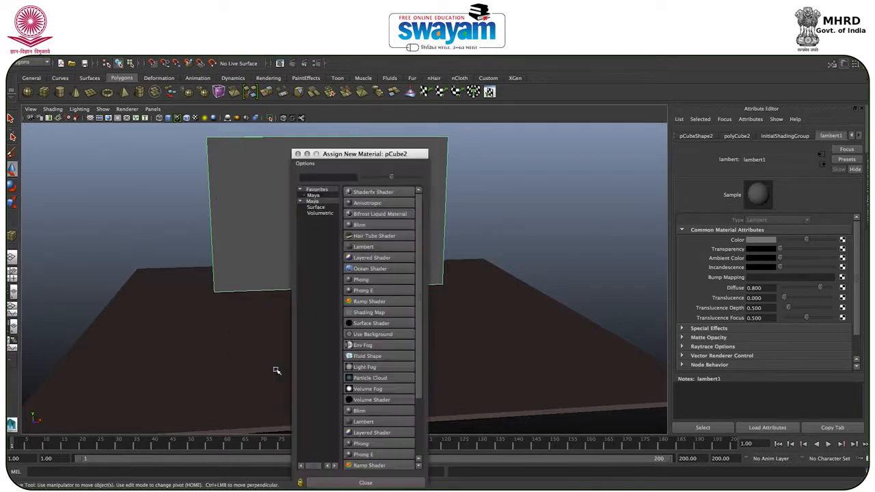
click(368, 224)
mouse_move(367, 224)
alt+mouse_down()
mouse_move(381, 244)
mouse_move(374, 235)
mouse_move(328, 233)
mouse_move(375, 230)
mouse_move(321, 235)
mouse_move(355, 236)
alt+mouse_up()
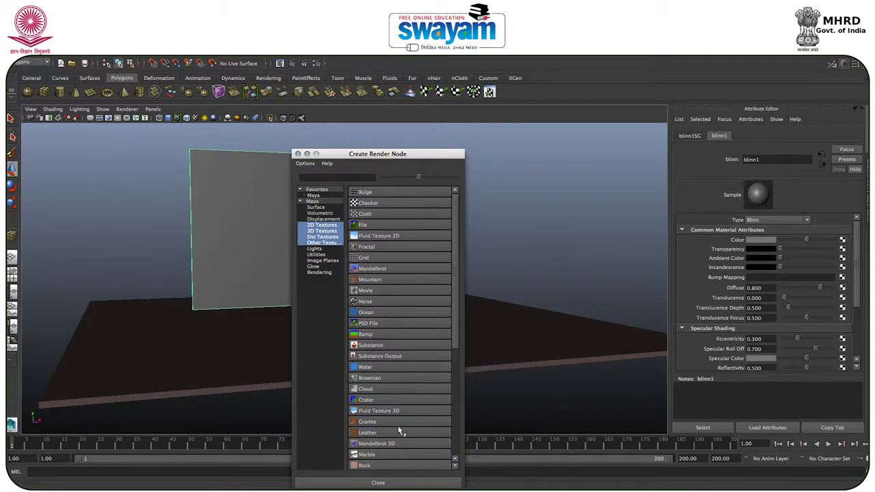
click(297, 154)
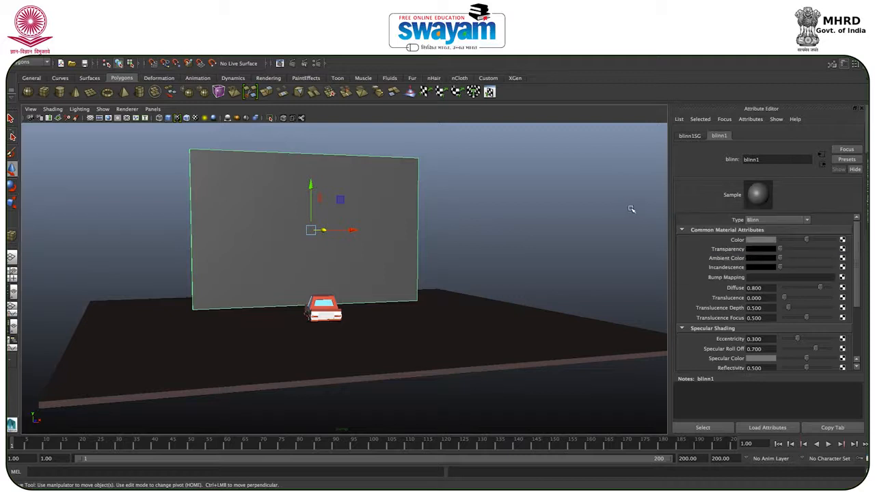
click(759, 241)
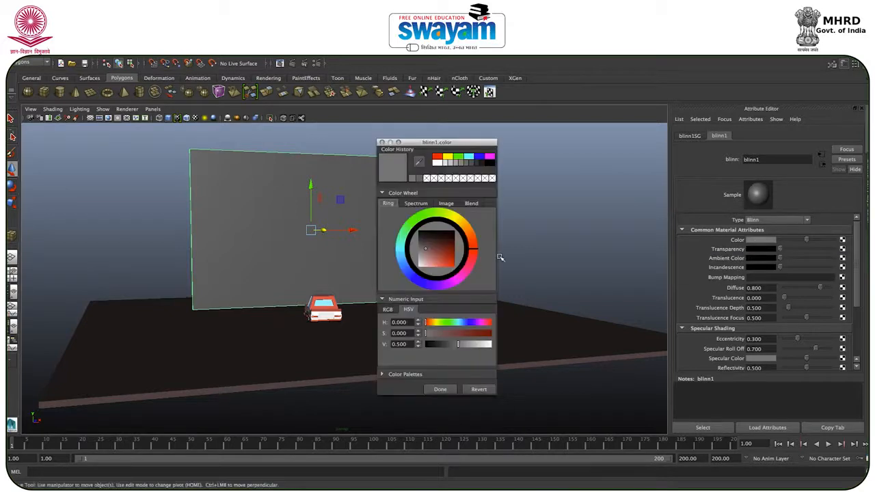
drag(401, 264, 400, 250)
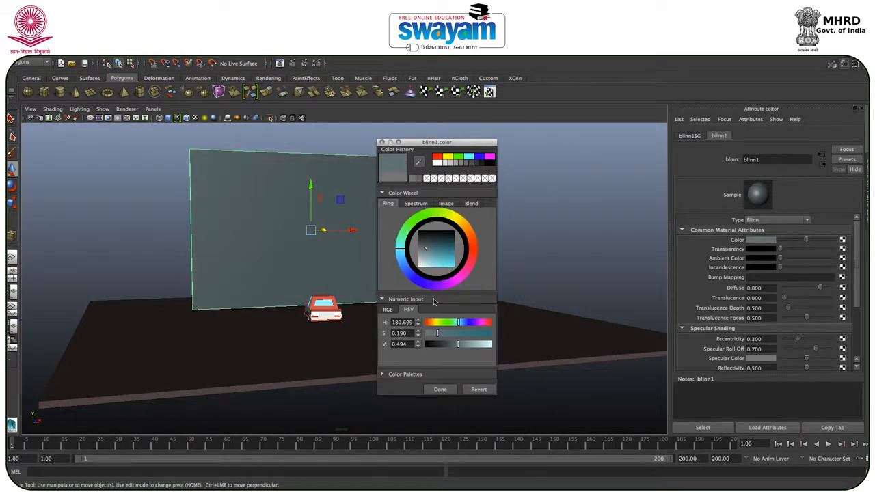
drag(463, 344, 473, 348)
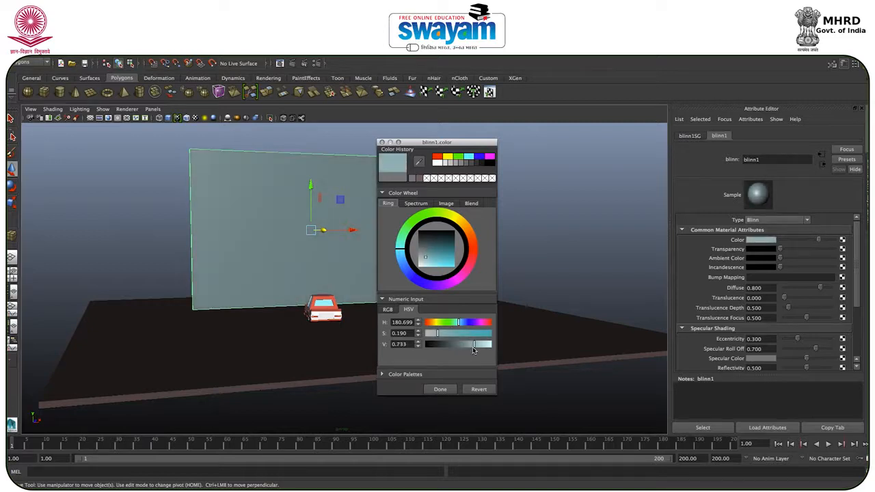
mouse_move(431, 254)
mouse_down()
mouse_move(446, 255)
mouse_move(436, 253)
mouse_up()
click(382, 143)
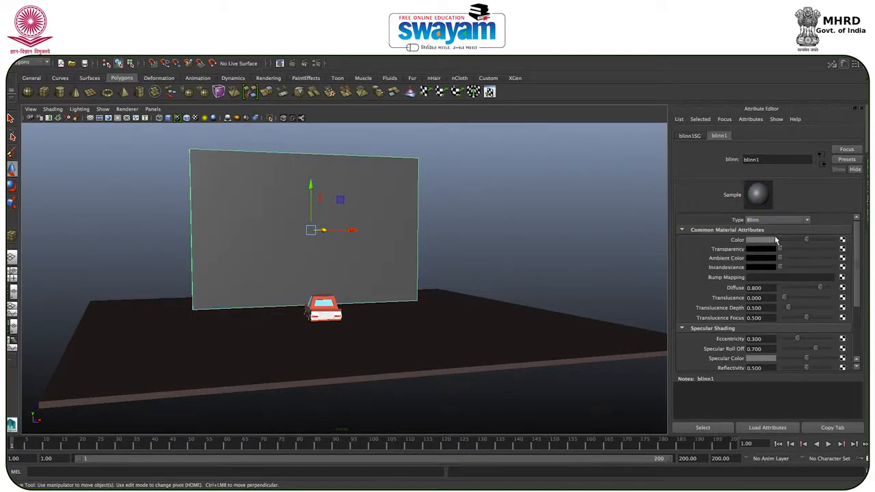
Step: Set the wall's Blinn color to teal with hue about 180.7, saturation 0.722 and value 0.747
click(761, 240)
drag(432, 262, 444, 265)
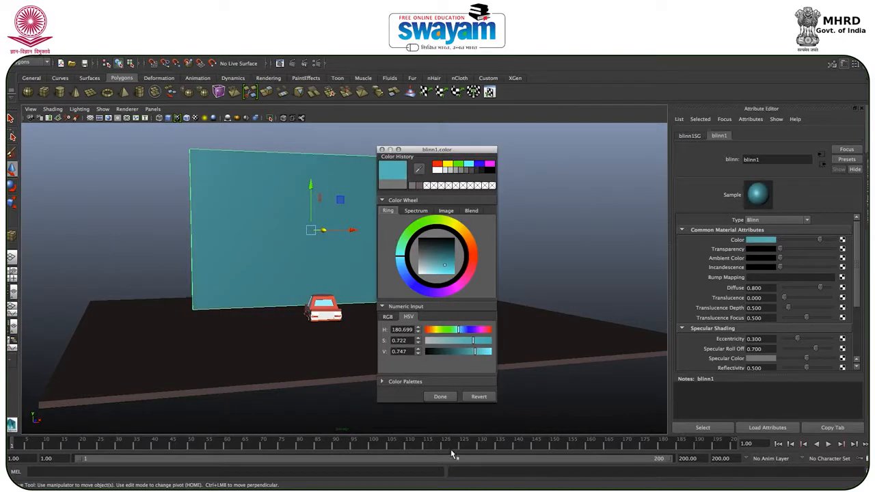
click(441, 398)
Step: Make the wall's Blinn material partly transparent and deselect the wall
drag(780, 252, 795, 251)
alt+drag(654, 262, 477, 248)
scroll(309, 307, down, 5)
scroll(314, 309, up, 7)
scroll(314, 309, down, 5)
click(558, 225)
Step: Slice the wall into shards with the Cut Faces Tool, using dozens of randomly angled cuts across its whole face
click(358, 200)
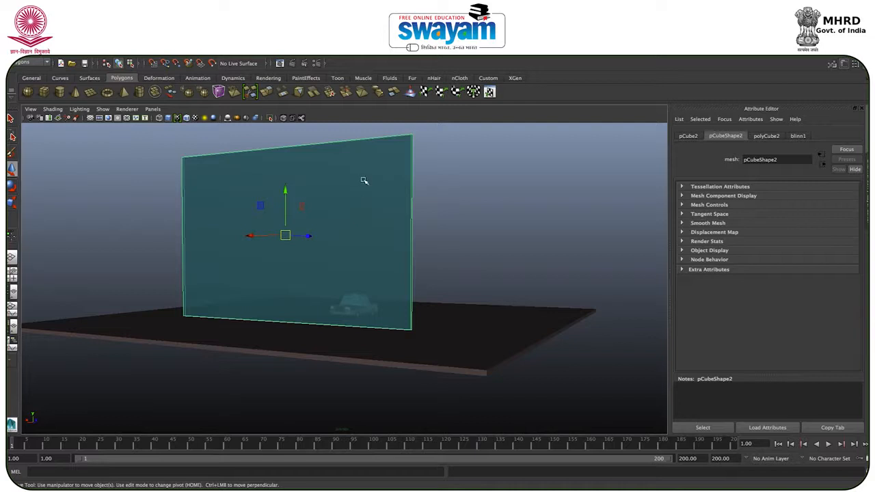
click(344, 48)
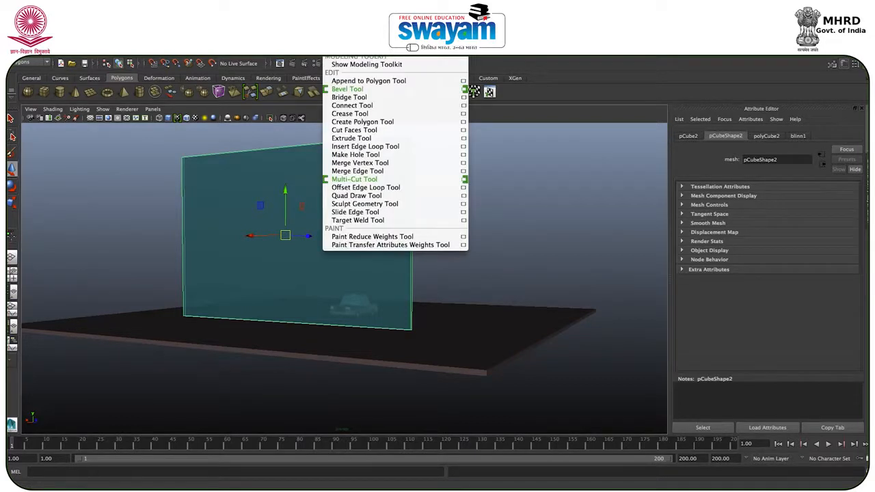
click(363, 132)
drag(252, 149, 220, 229)
drag(212, 198, 212, 199)
drag(242, 190, 247, 201)
mouse_move(253, 205)
mouse_down()
mouse_move(271, 214)
mouse_move(312, 198)
mouse_up()
drag(326, 208, 346, 208)
mouse_move(352, 199)
mouse_down()
mouse_move(360, 207)
mouse_move(343, 179)
mouse_move(281, 179)
mouse_up()
drag(264, 177, 307, 216)
drag(314, 211, 308, 277)
drag(254, 281, 298, 265)
drag(291, 305, 331, 309)
drag(346, 315, 356, 307)
drag(351, 275, 301, 281)
drag(307, 240, 395, 179)
drag(396, 177, 382, 202)
alt+drag(349, 226, 410, 246)
drag(306, 239, 302, 257)
drag(296, 228, 303, 211)
drag(242, 236, 240, 278)
drag(241, 183, 232, 305)
drag(323, 288, 336, 296)
drag(341, 251, 334, 241)
drag(335, 233, 311, 210)
drag(305, 179, 307, 196)
click(207, 329)
drag(214, 314, 212, 324)
drag(457, 279, 442, 308)
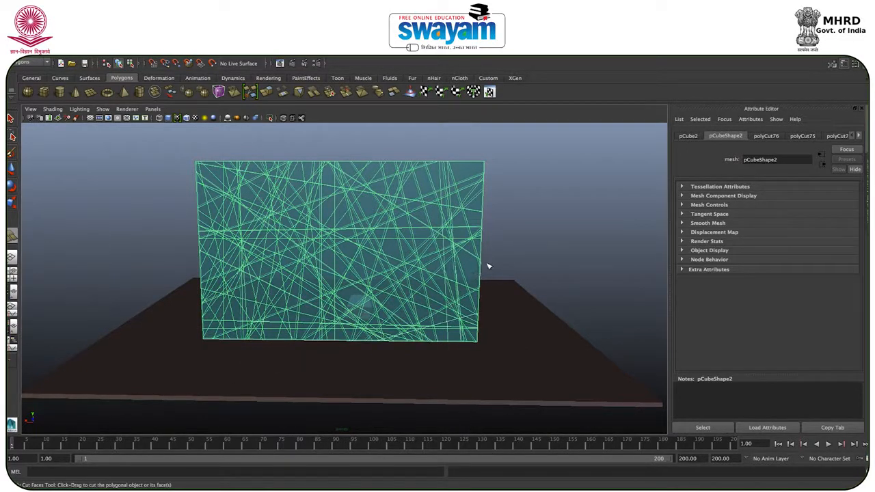
key(w)
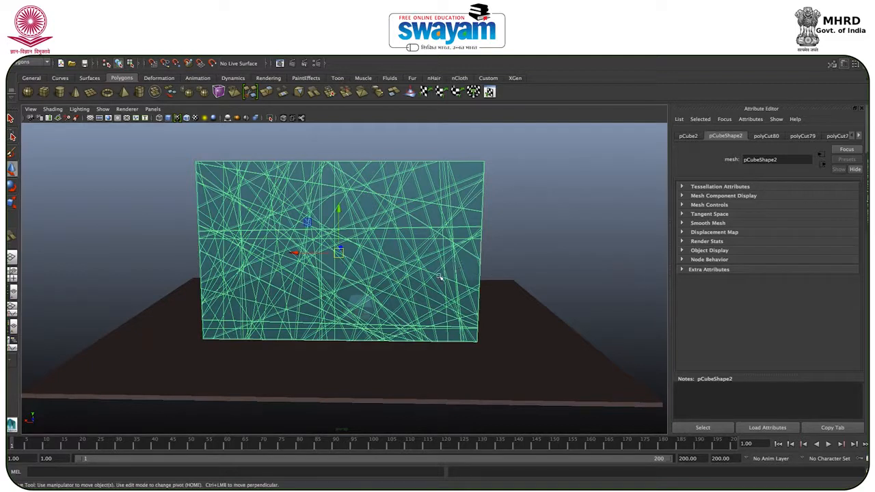
Step: Select all edges of the sliced wall and detach them to separate the shards
click(577, 227)
click(433, 221)
right_click(433, 221)
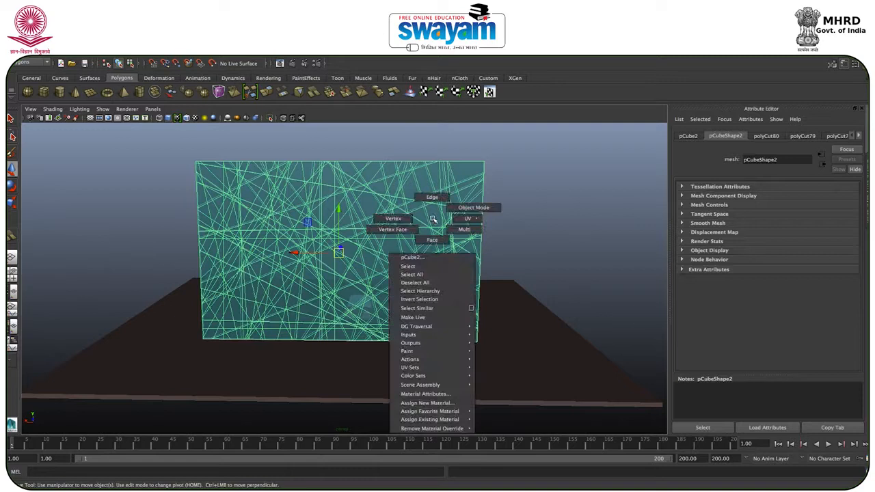
click(431, 198)
drag(140, 147, 506, 342)
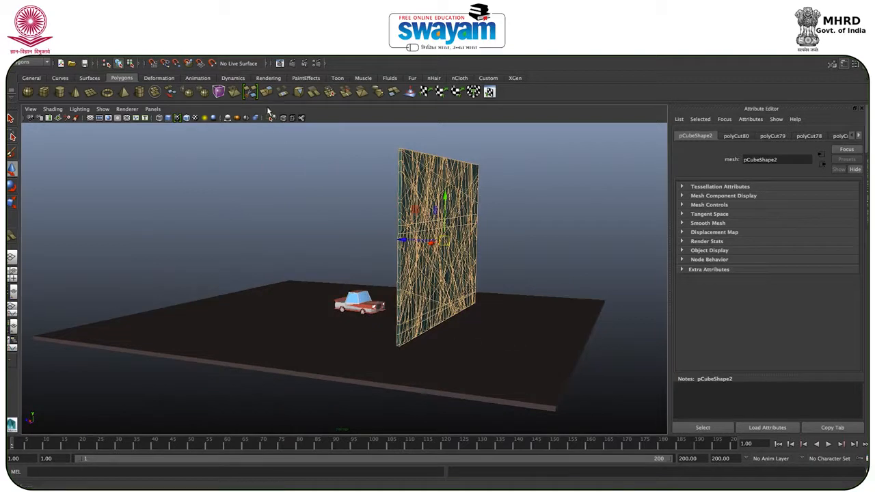
click(302, 40)
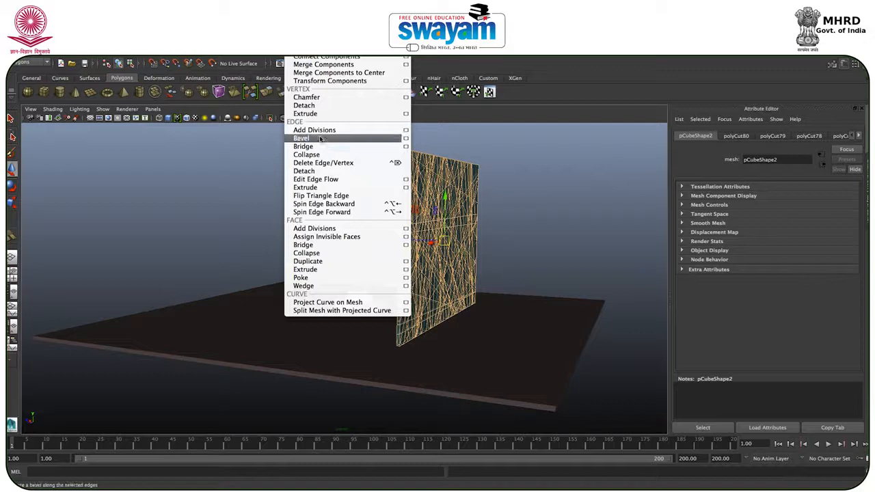
click(312, 171)
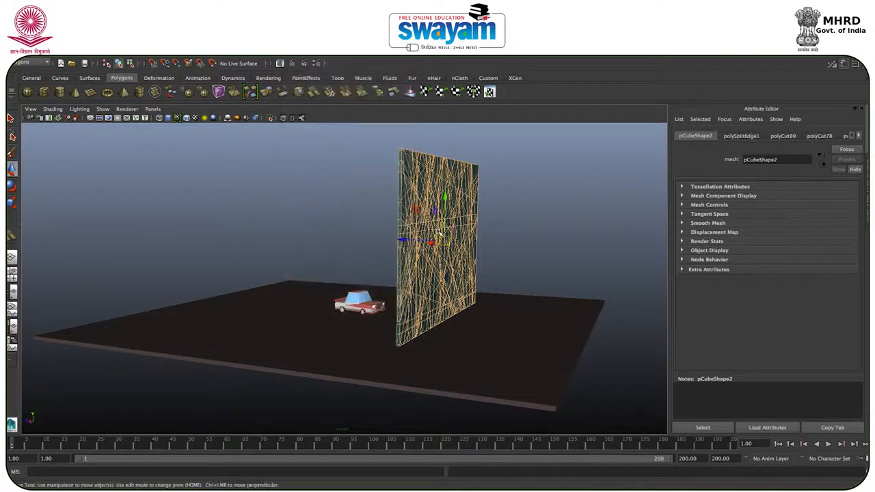
Step: Try moving one component of the detached wall out of place and undo the move
right_drag(464, 212, 487, 201)
click(504, 188)
click(467, 198)
alt+drag(466, 198, 385, 195)
mouse_move(410, 185)
right_down()
mouse_move(406, 172)
mouse_move(409, 193)
right_up()
click(413, 206)
alt+drag(412, 205, 350, 245)
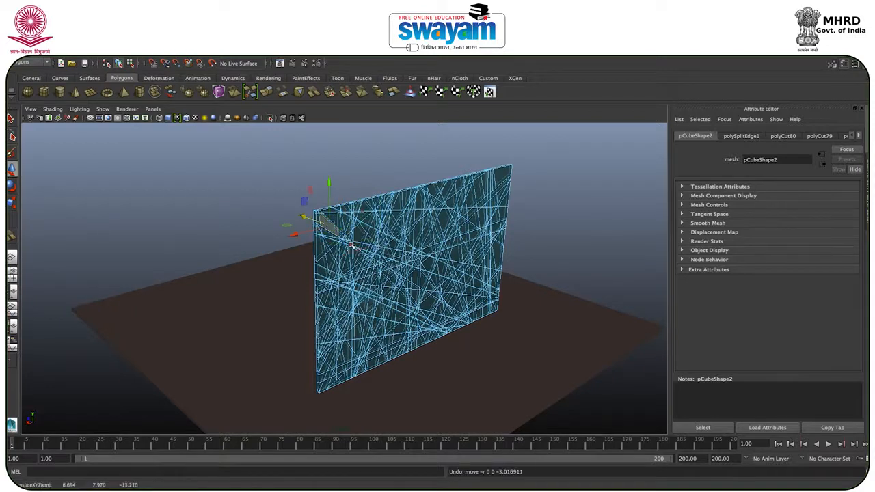
Step: Return the wall to object mode, select it whole and switch to the nDynamics toolset
right_drag(370, 239, 401, 234)
click(405, 233)
alt+drag(405, 234, 111, 155)
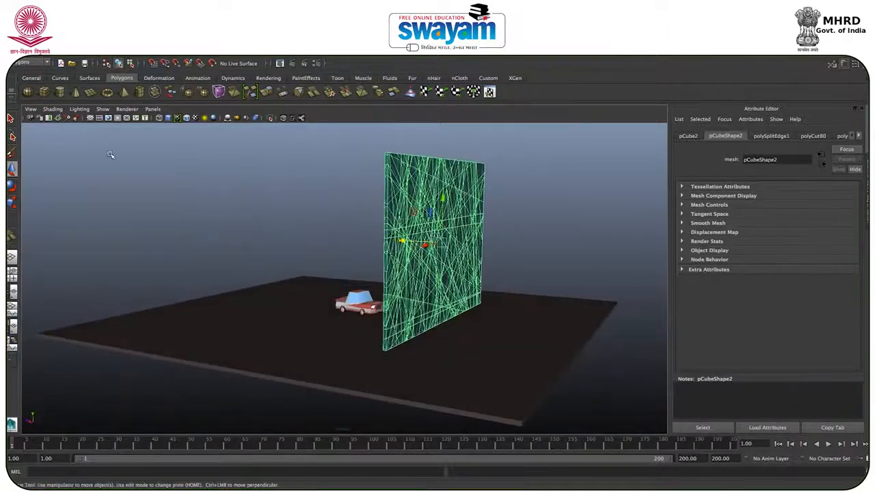
click(31, 63)
click(26, 101)
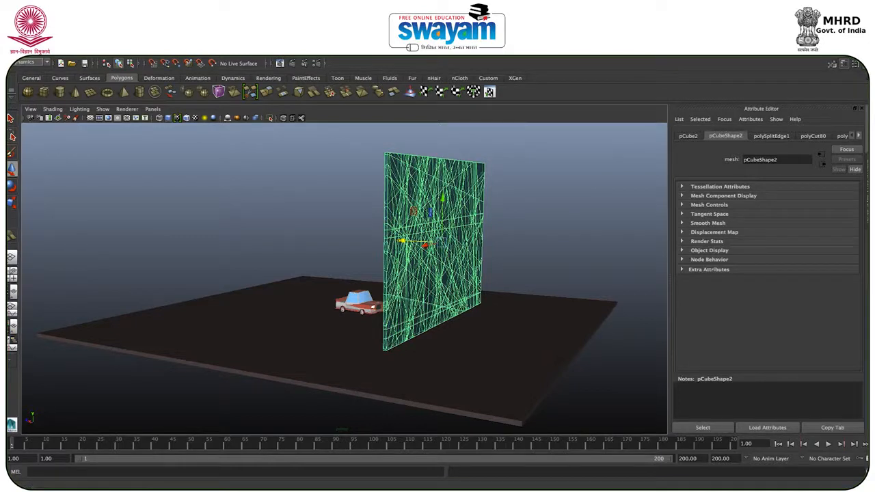
Step: Convert the selected shattered wall into an nCloth object
click(251, 47)
mouse_move(284, 47)
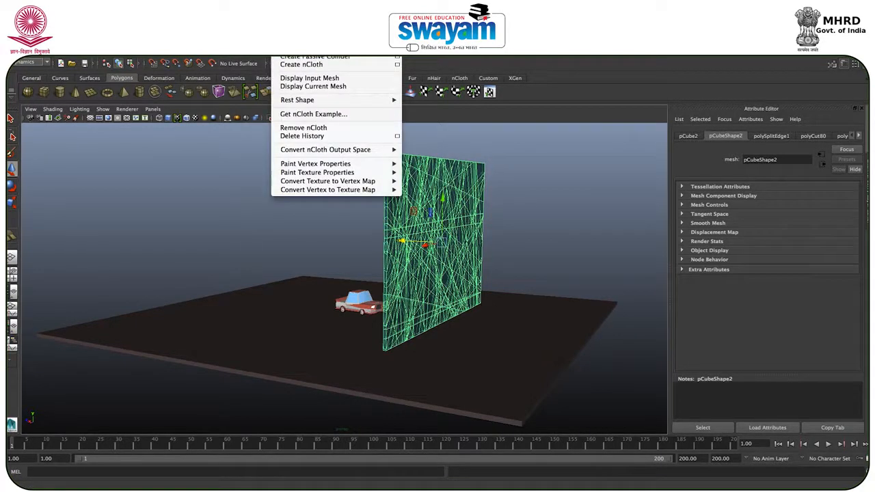
click(261, 367)
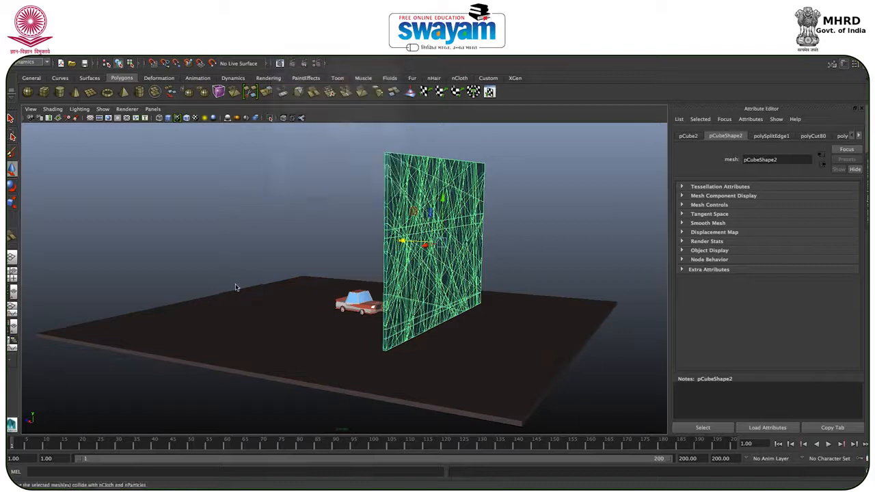
click(284, 47)
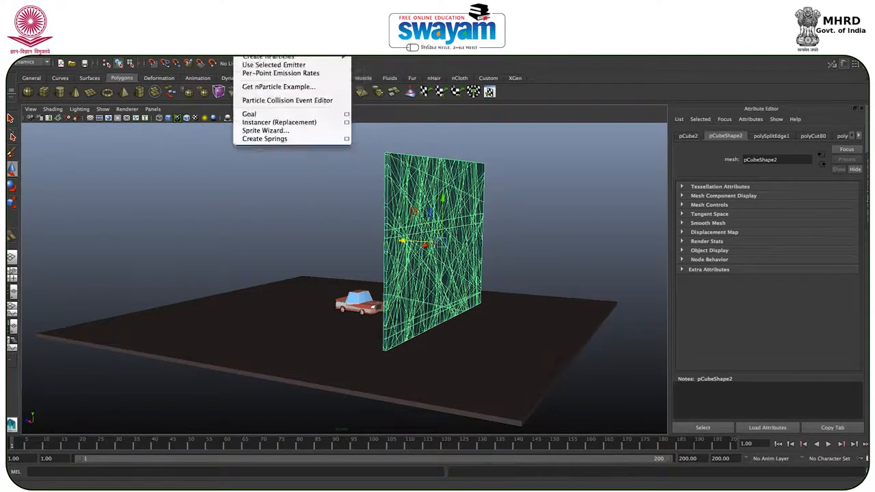
click(30, 187)
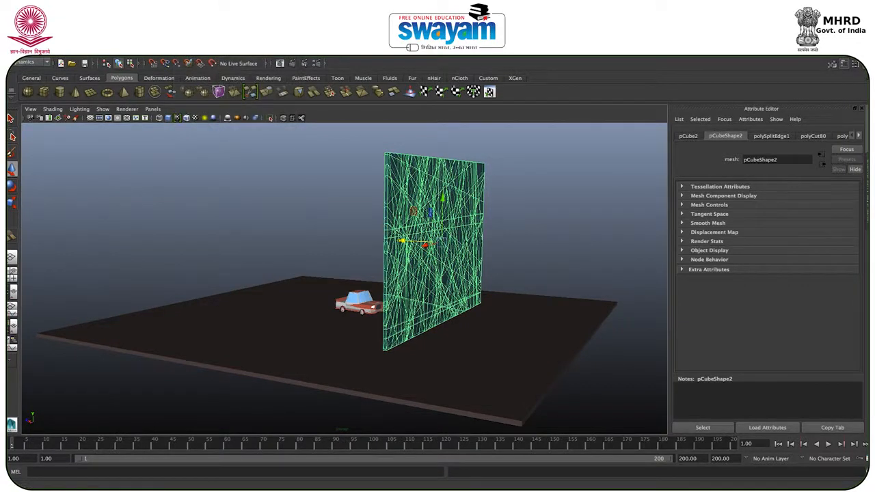
click(284, 44)
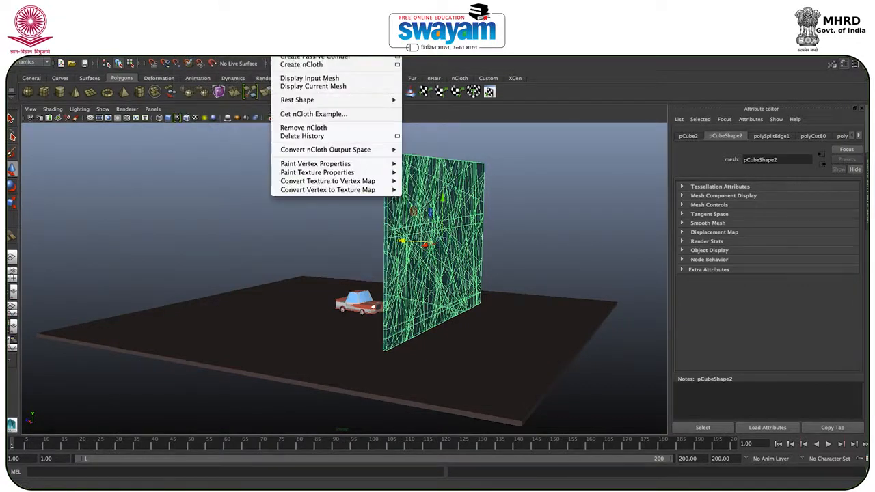
click(307, 65)
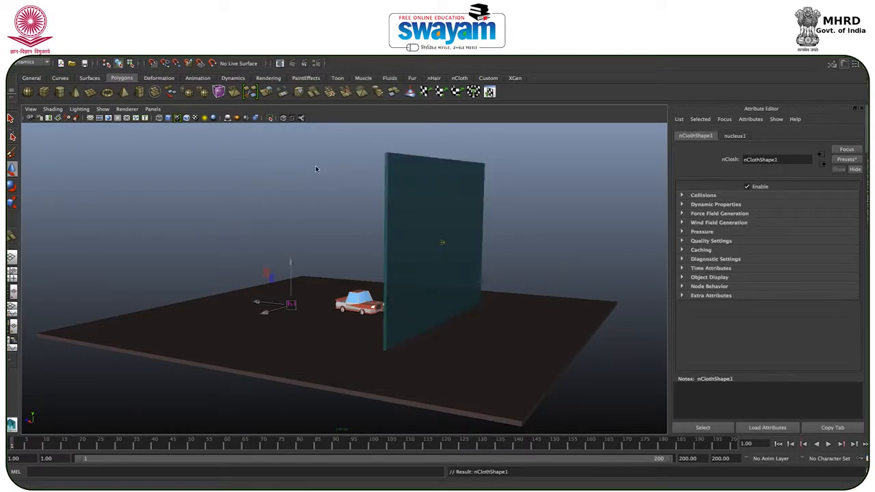
Step: Examine the new nucleus solver's transform, gravity and wind attributes, viewing the car and wall from several angles
alt+drag(336, 194, 360, 219)
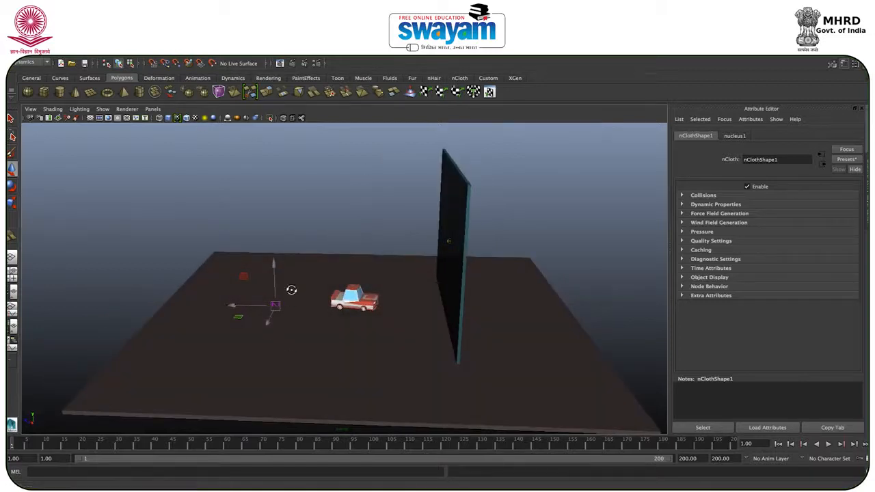
alt+drag(291, 290, 283, 282)
scroll(278, 315, down, 3)
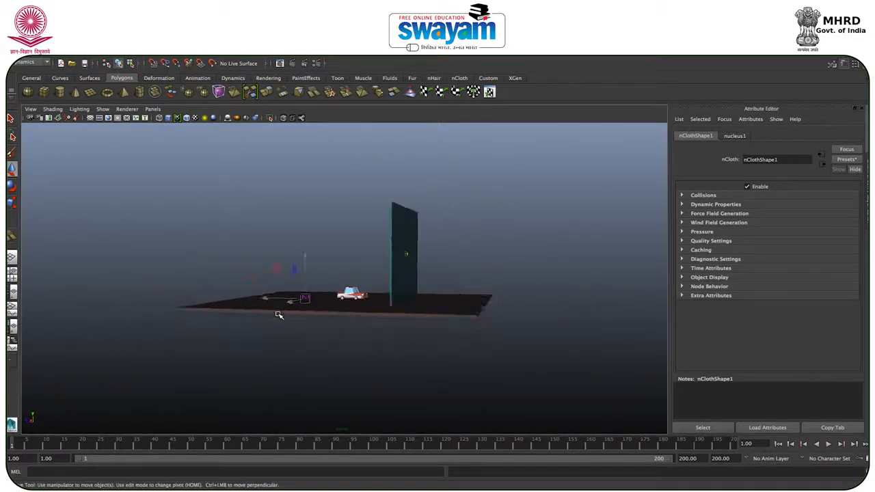
scroll(278, 315, up, 4)
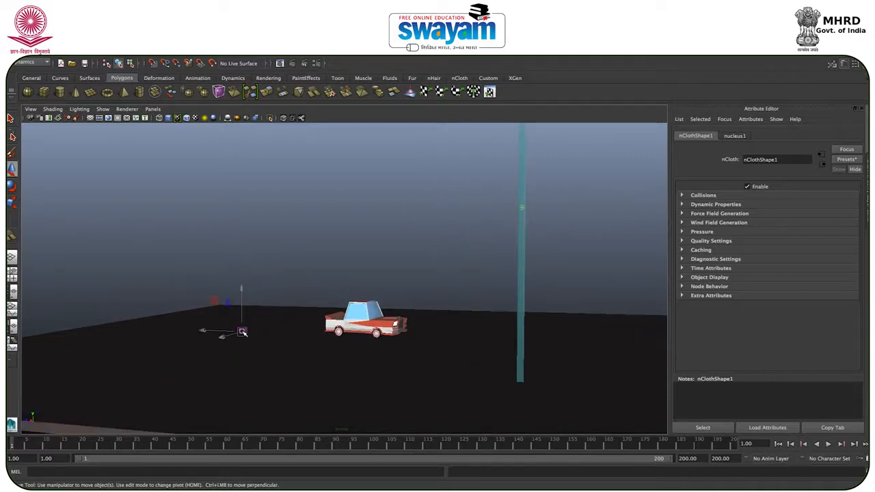
click(309, 260)
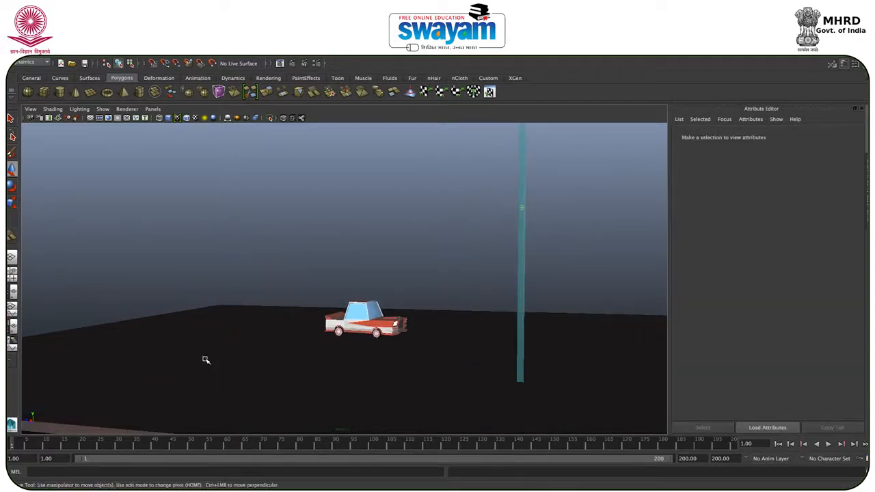
click(241, 331)
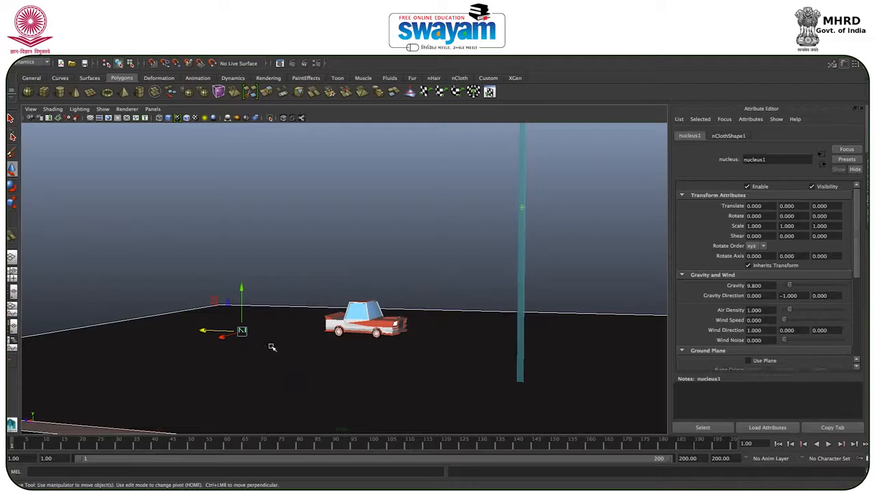
click(438, 240)
alt+drag(486, 246, 452, 293)
Step: Make the combined car a passive collider
click(385, 320)
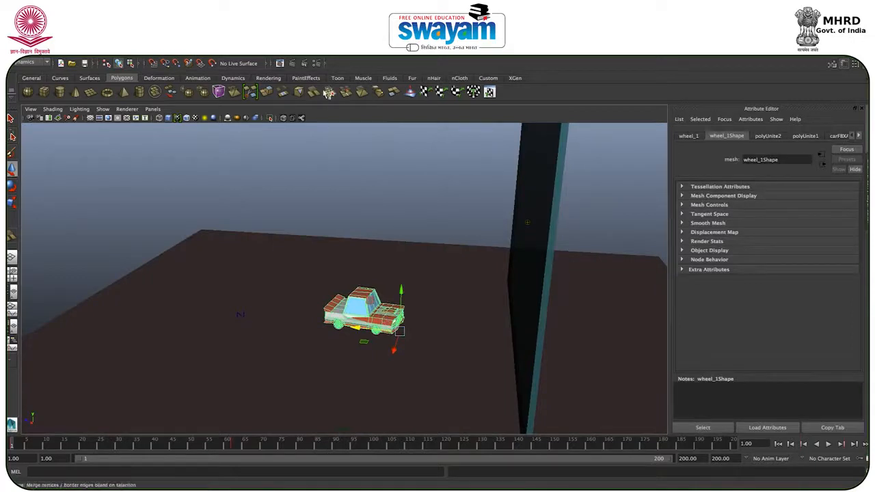
click(290, 46)
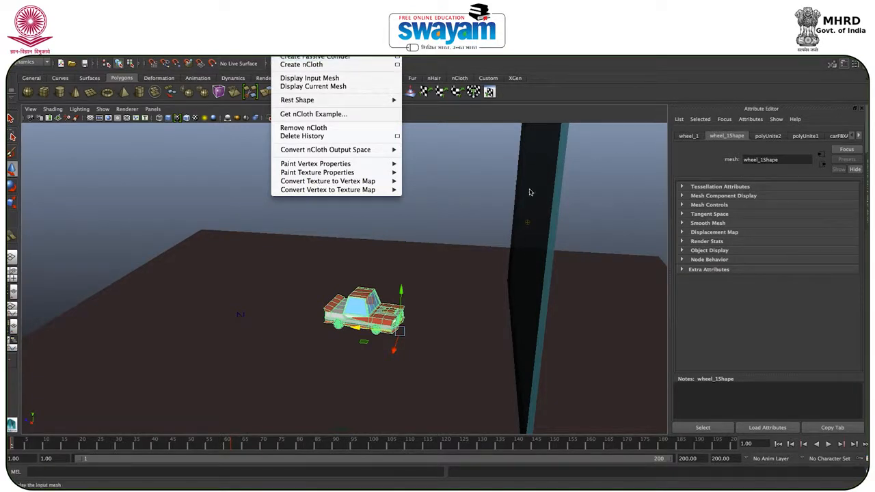
click(296, 58)
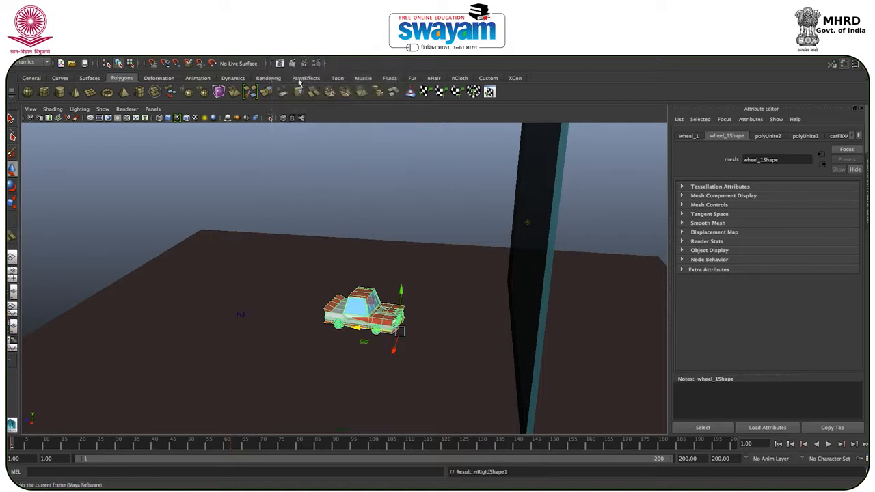
Step: Make the ground slab a passive collider and deselect it
click(286, 216)
click(258, 245)
click(282, 47)
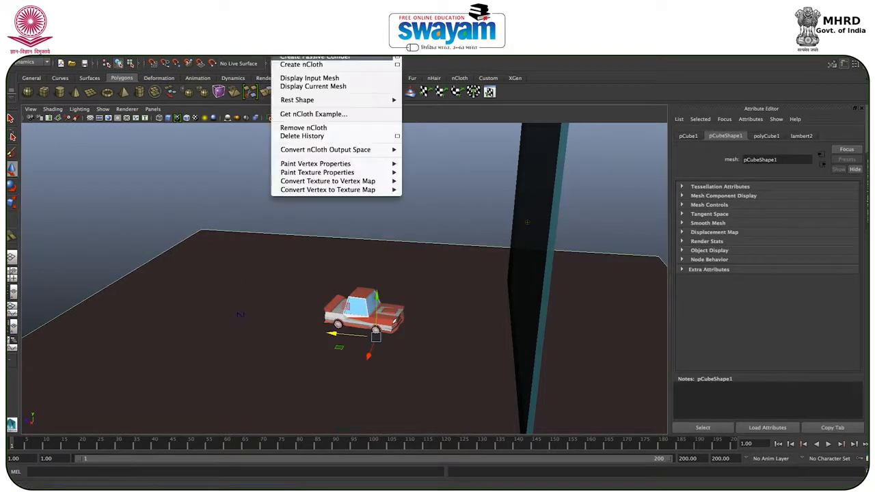
click(303, 57)
click(344, 146)
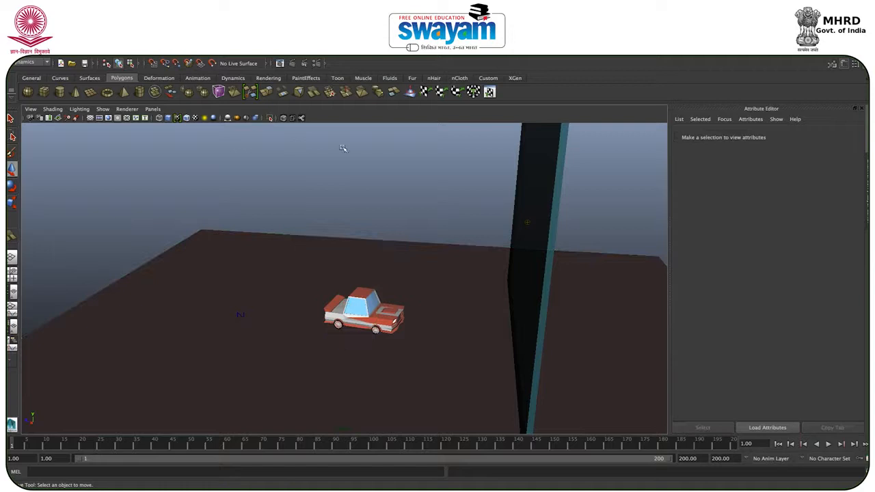
Step: Review the car's nRigid collision attributes and the wall's nCloth and nucleus attributes
click(357, 314)
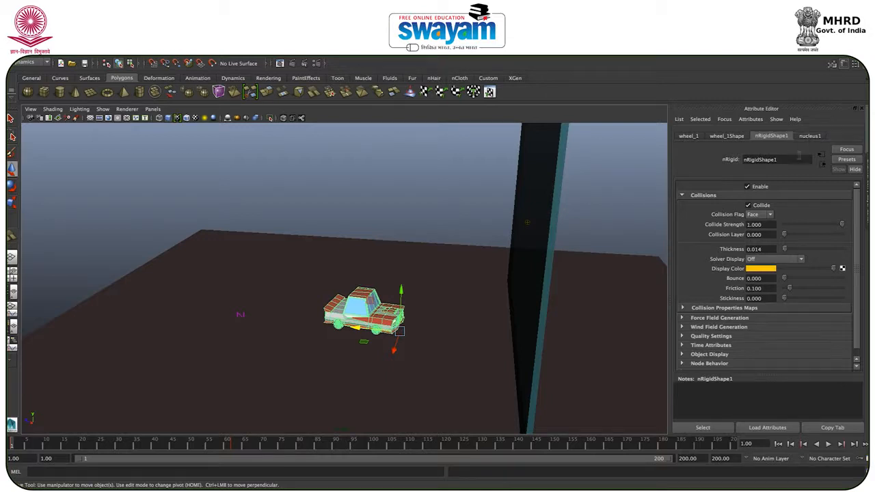
click(537, 175)
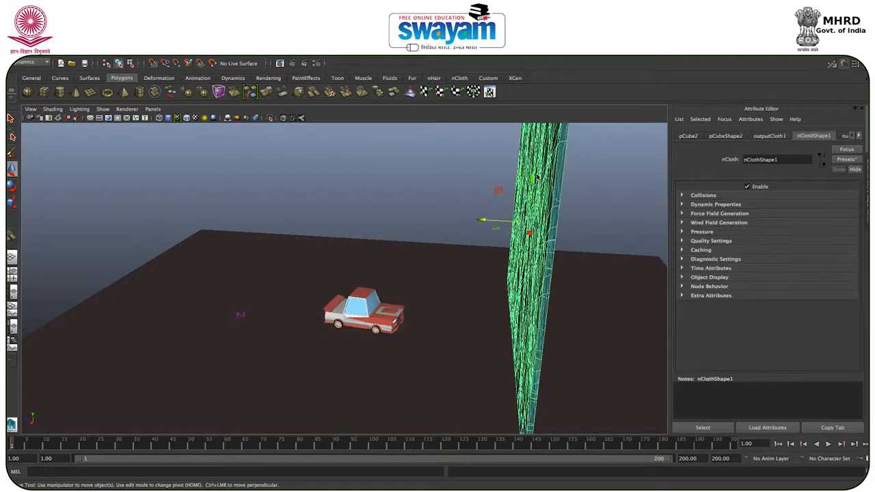
click(860, 137)
click(832, 136)
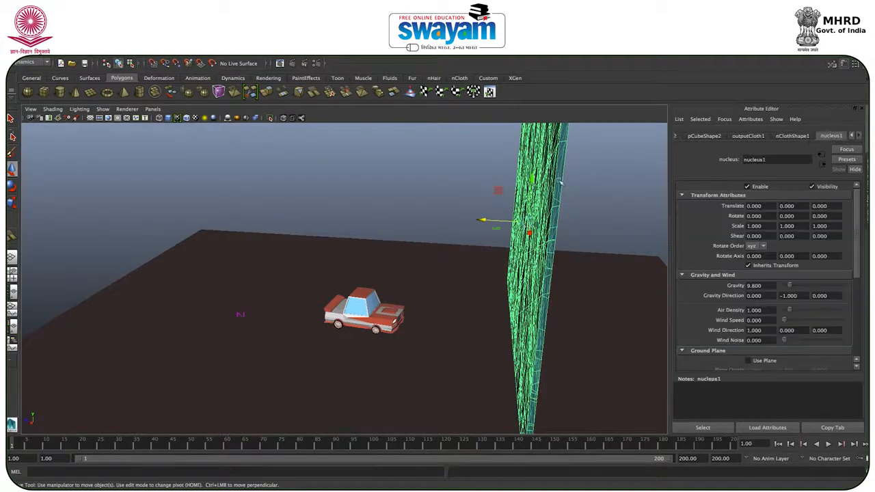
click(589, 163)
click(530, 181)
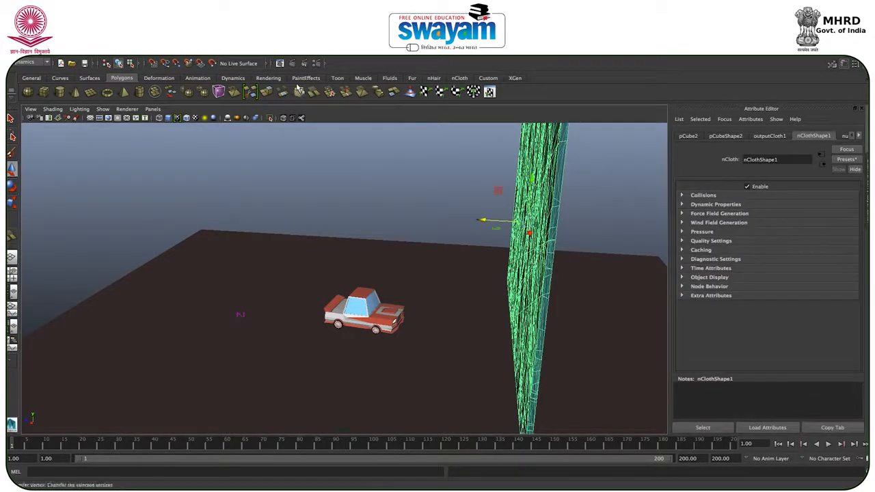
click(293, 47)
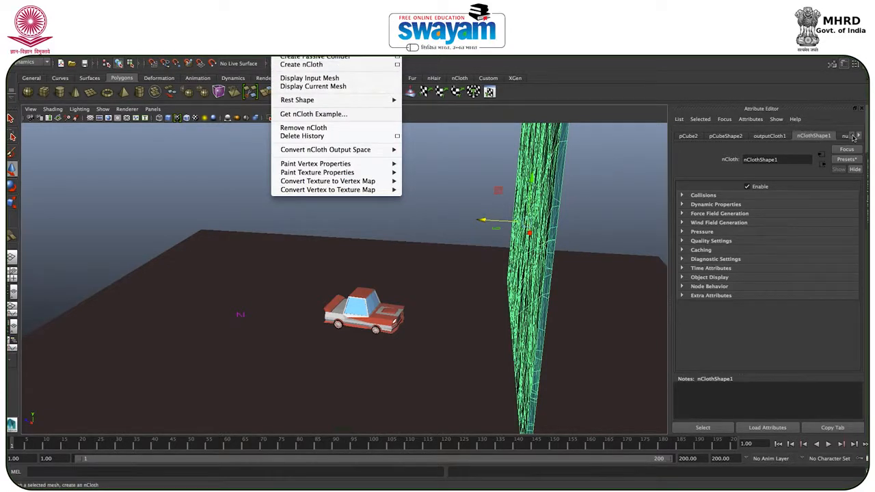
click(619, 179)
drag(615, 166, 464, 232)
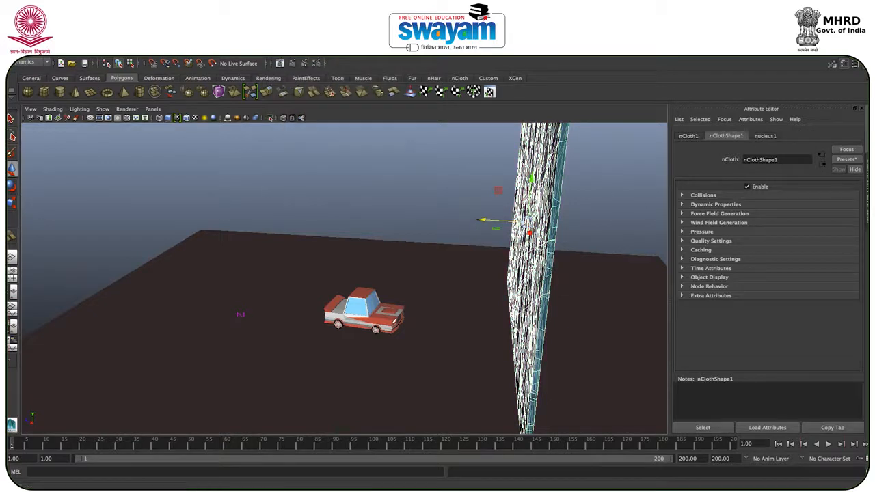
Step: Enable the ground plane on the nucleus solver that drives the shattered wall
right_click(532, 183)
click(567, 163)
click(567, 163)
click(860, 136)
click(841, 137)
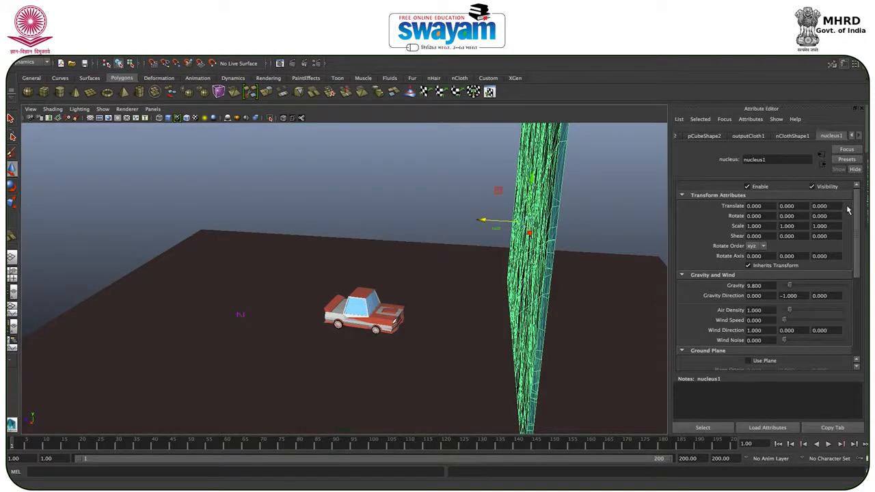
drag(857, 211, 853, 292)
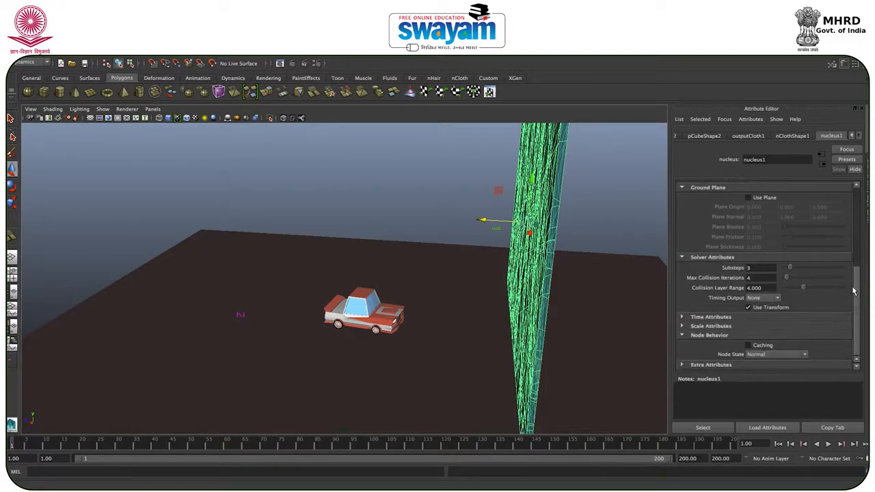
click(748, 197)
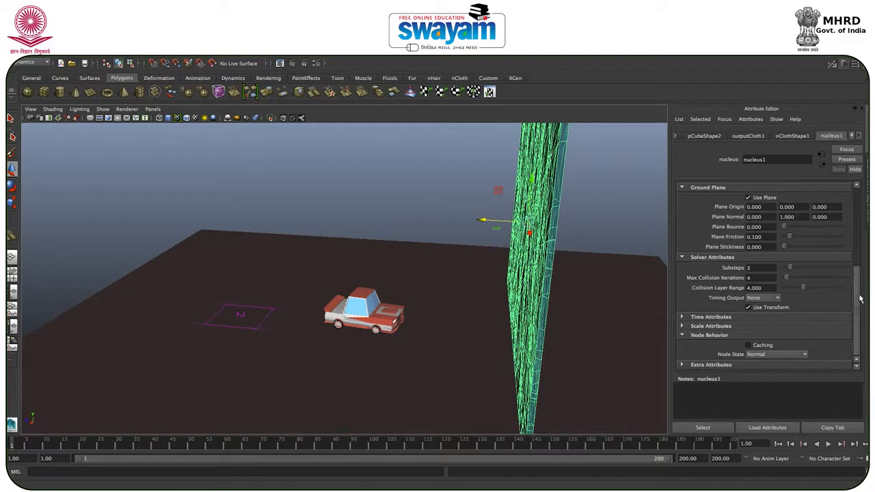
drag(860, 303, 865, 199)
Step: Play the wall simulation to frame 40, stop it, deselect the wall and examine the shards around the car
alt+drag(565, 322, 533, 308)
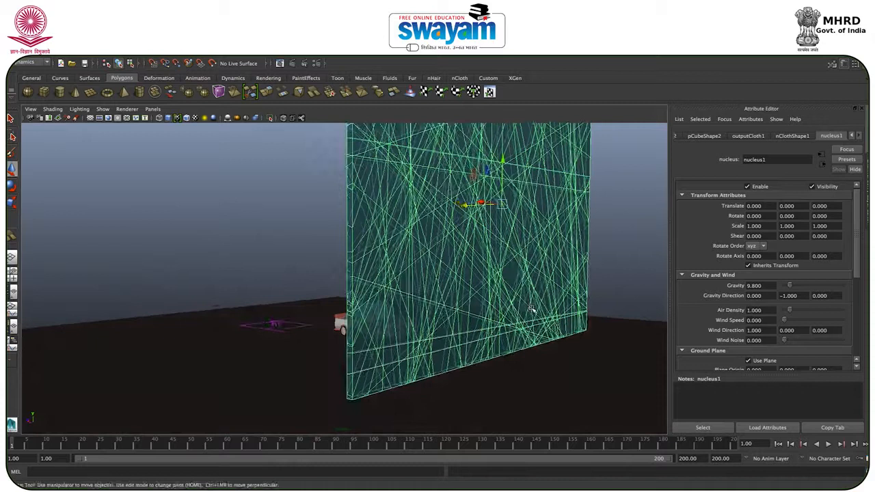
click(829, 445)
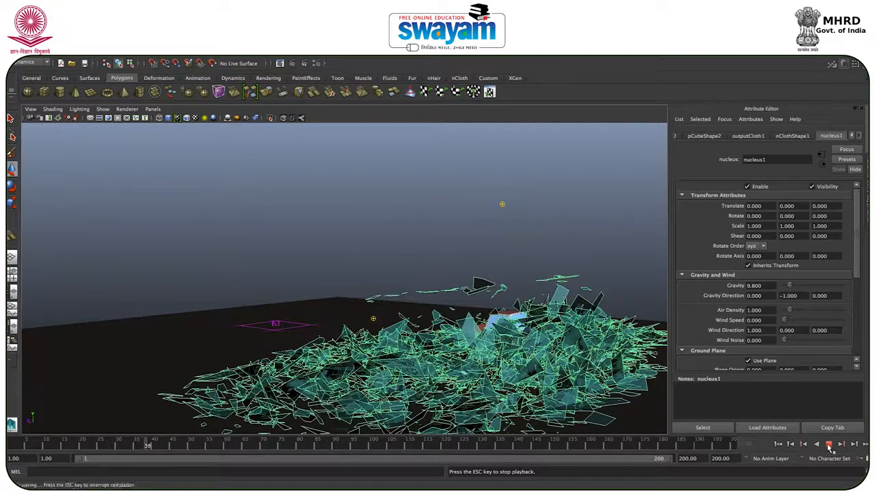
click(829, 446)
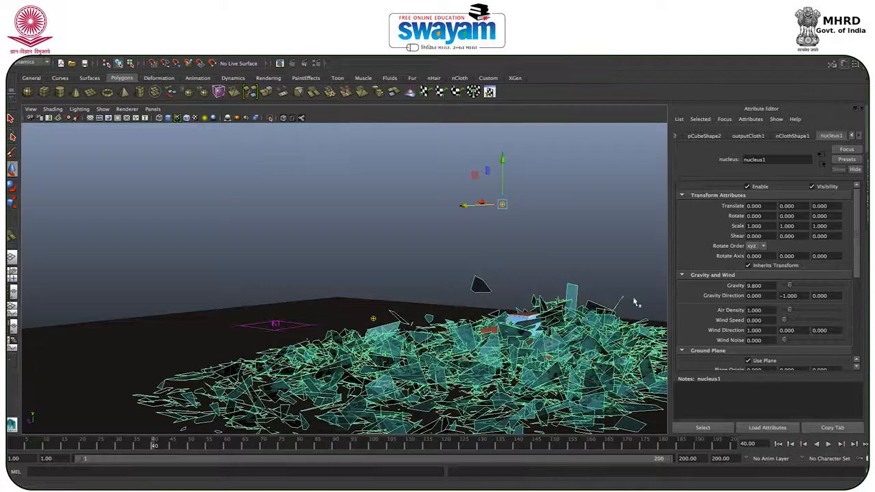
click(634, 301)
alt+drag(537, 275, 417, 277)
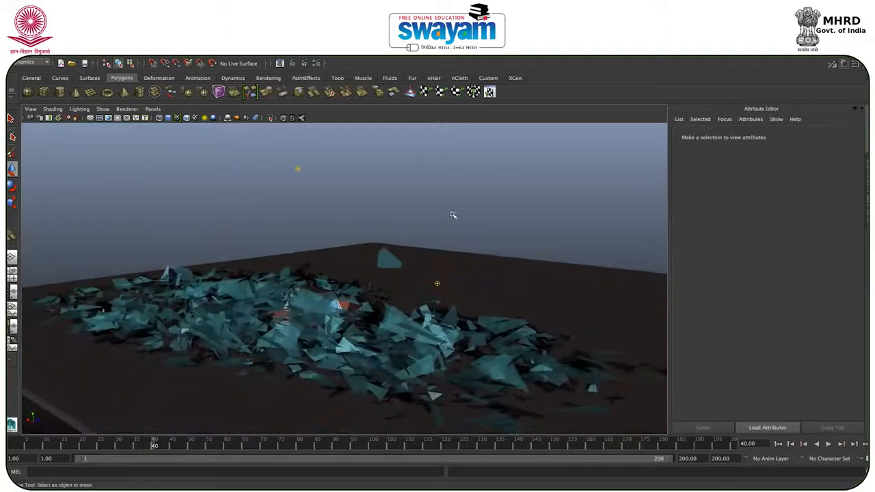
Step: Return to the first frame, select the car and scrub the timeline to frame 65 and back to review its motion through the wall
click(776, 448)
alt+drag(534, 295, 419, 301)
click(413, 315)
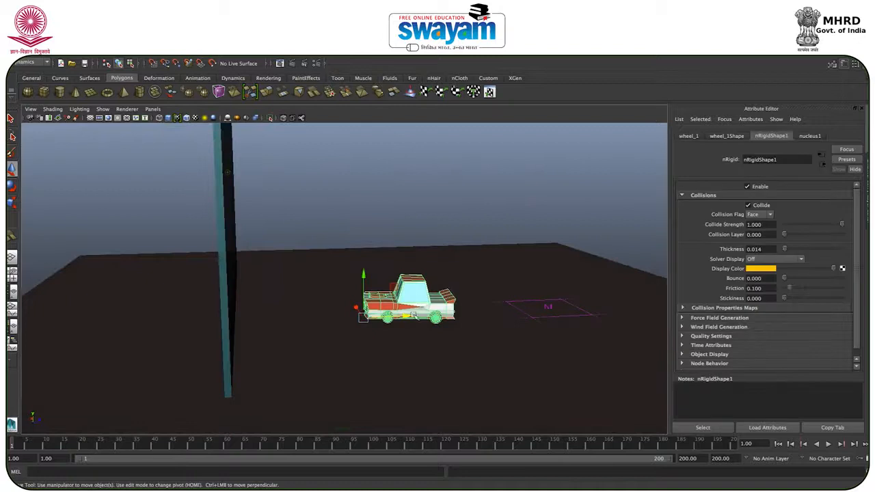
drag(19, 448, 237, 449)
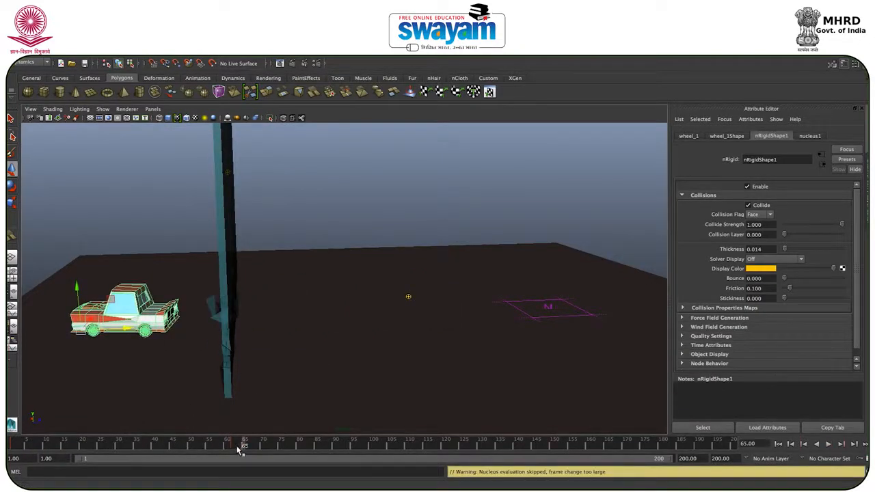
double_click(237, 449)
click(253, 448)
drag(240, 445, 11, 446)
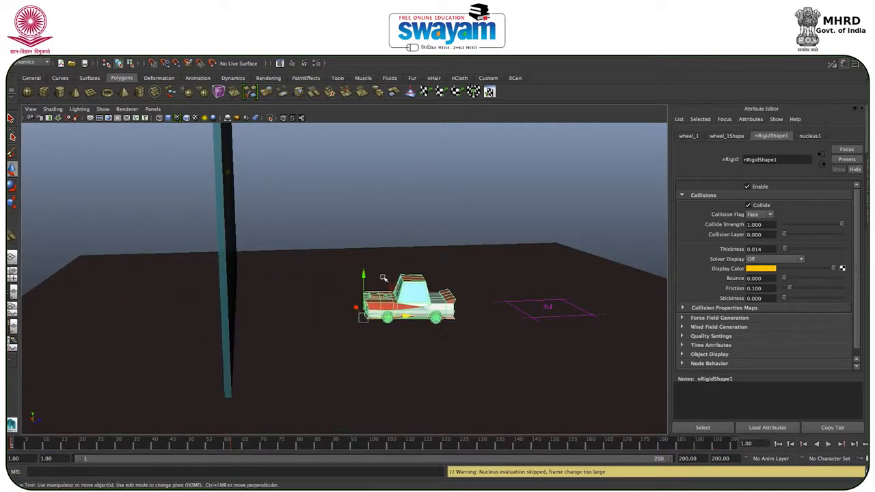
Step: Set the gravity of the wall's nucleus solver to 0 and deselect the wall
drag(299, 145, 160, 215)
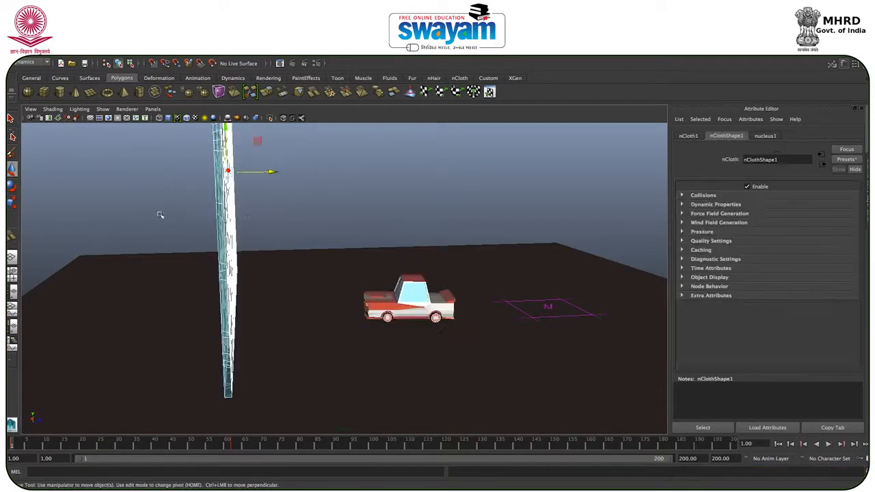
click(775, 137)
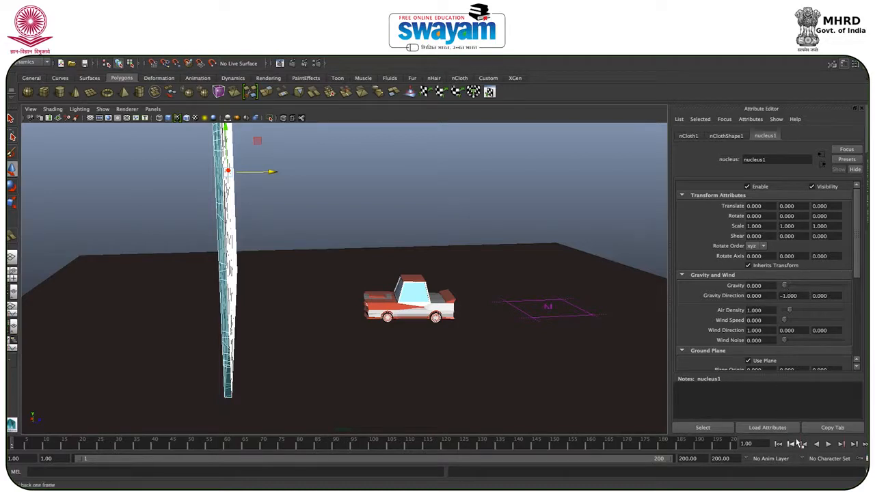
click(436, 144)
Step: Play the simulation from frame 1 and examine the car's impact on the wall from several angles
click(829, 443)
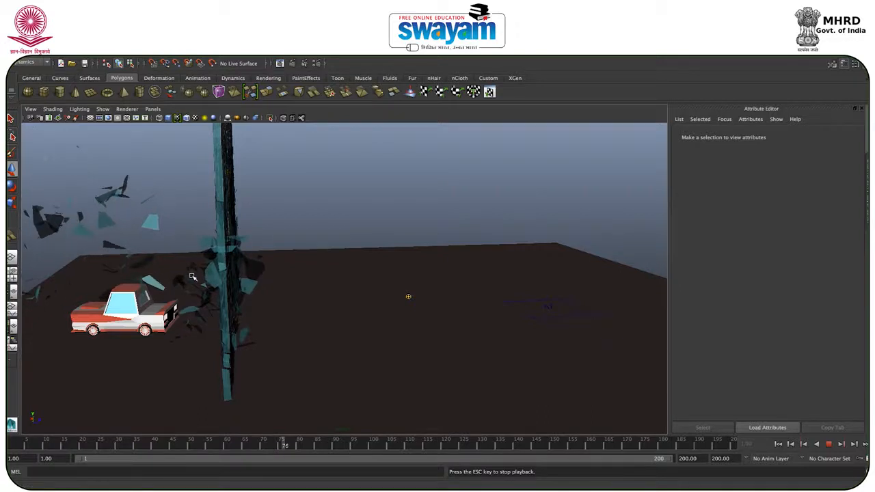
alt+drag(192, 276, 216, 274)
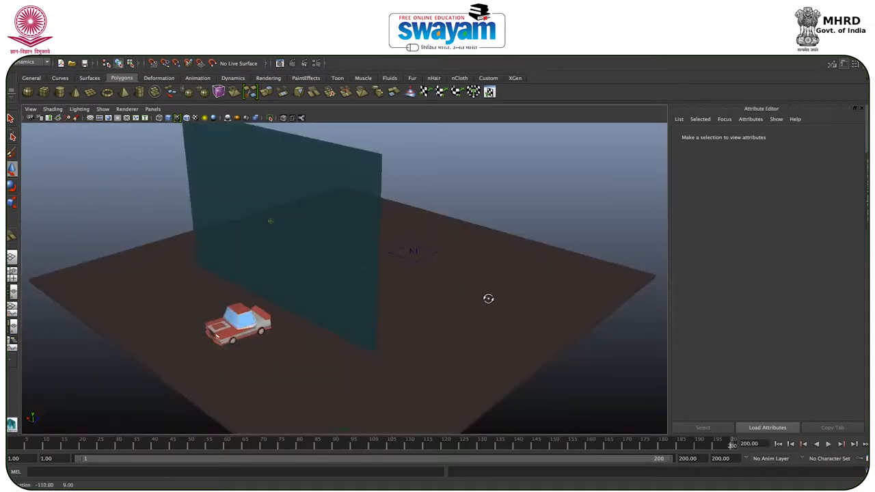
alt+drag(488, 299, 410, 262)
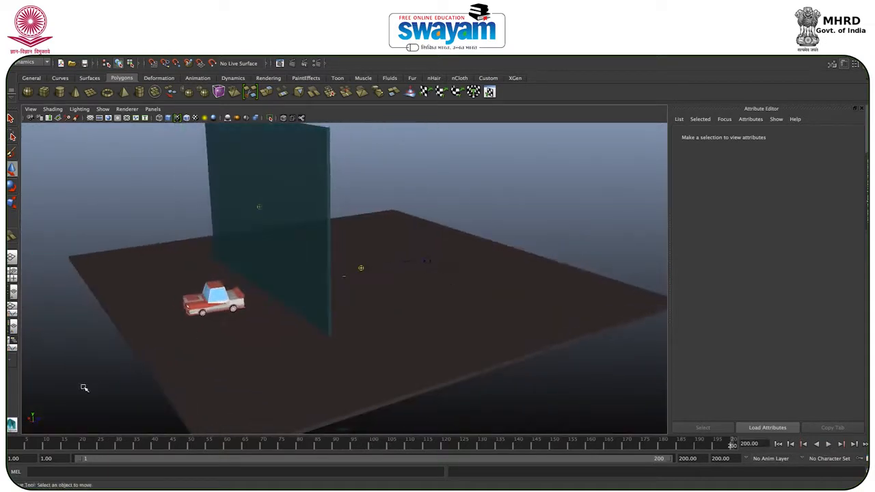
Step: Rewind to frame 1 and replay the crash from a closer view on the wall's far side, facing the approaching car
click(778, 444)
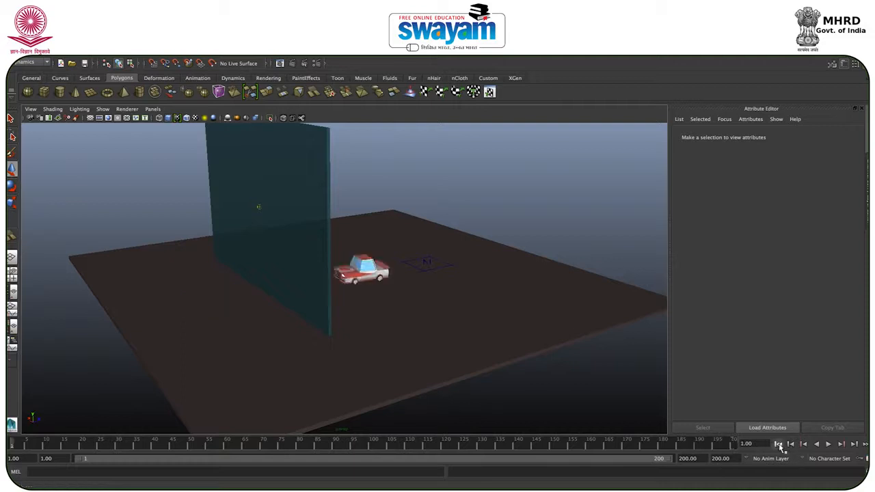
alt+drag(360, 217, 490, 285)
click(828, 444)
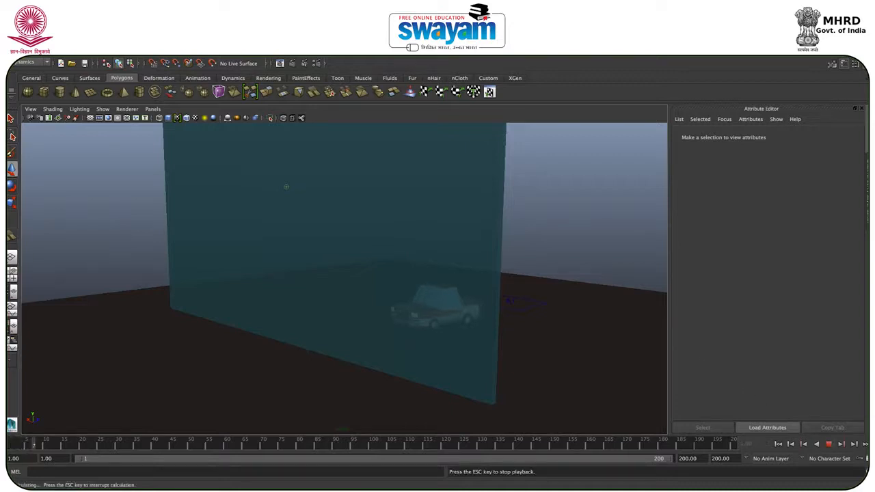
mouse_move(495, 486)
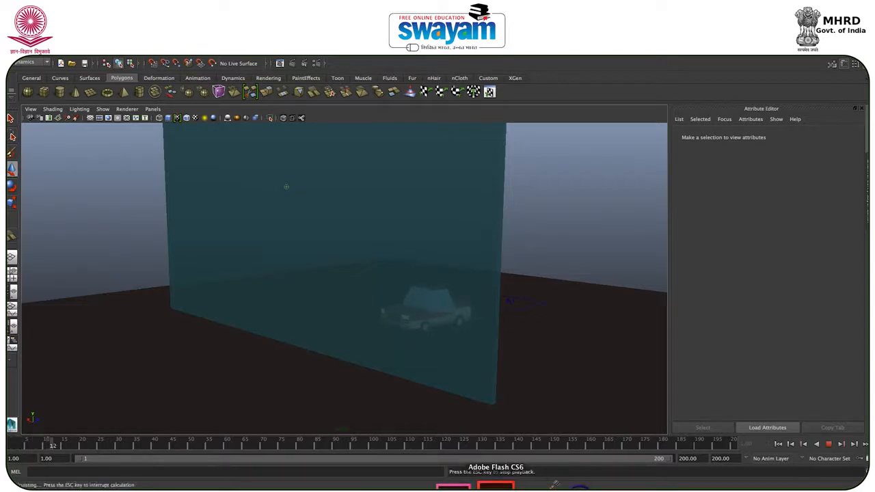